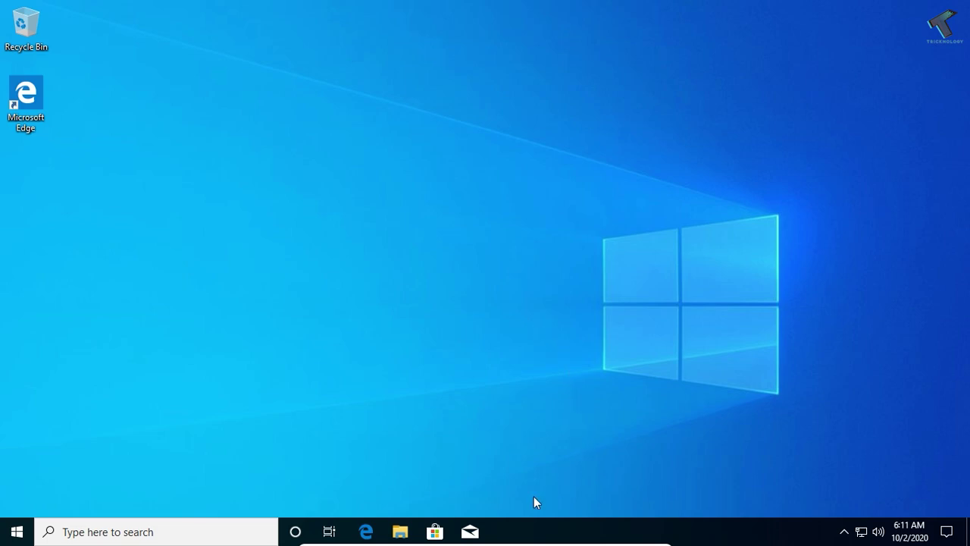
# - Launch Task Manager from the taskbar menu, then again through a taskmgr search
pyautogui.rightClick(567, 533)
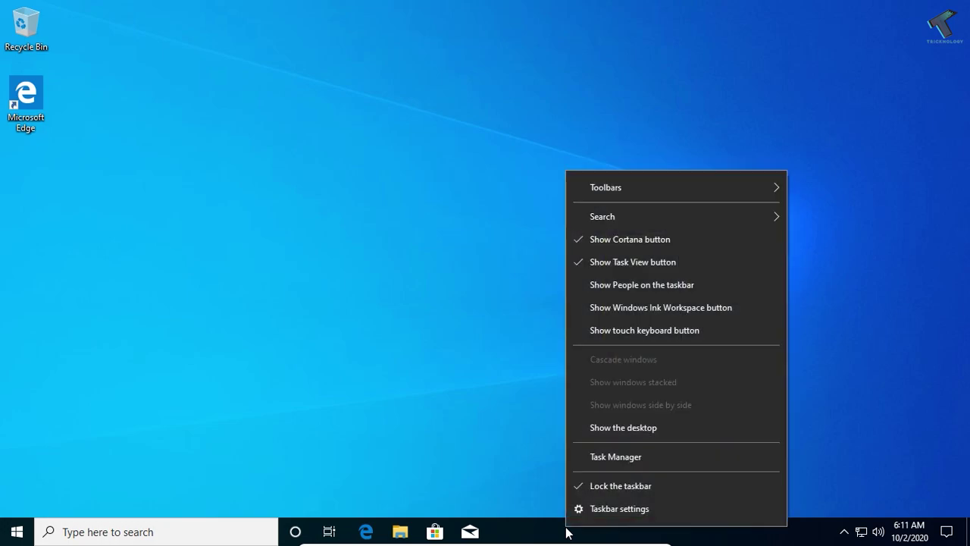
pyautogui.click(624, 457)
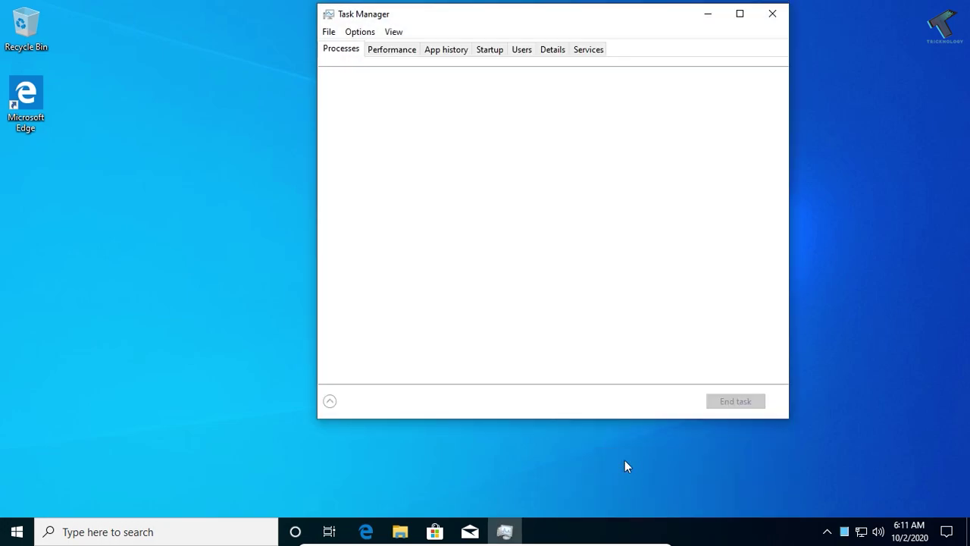
pyautogui.click(97, 532)
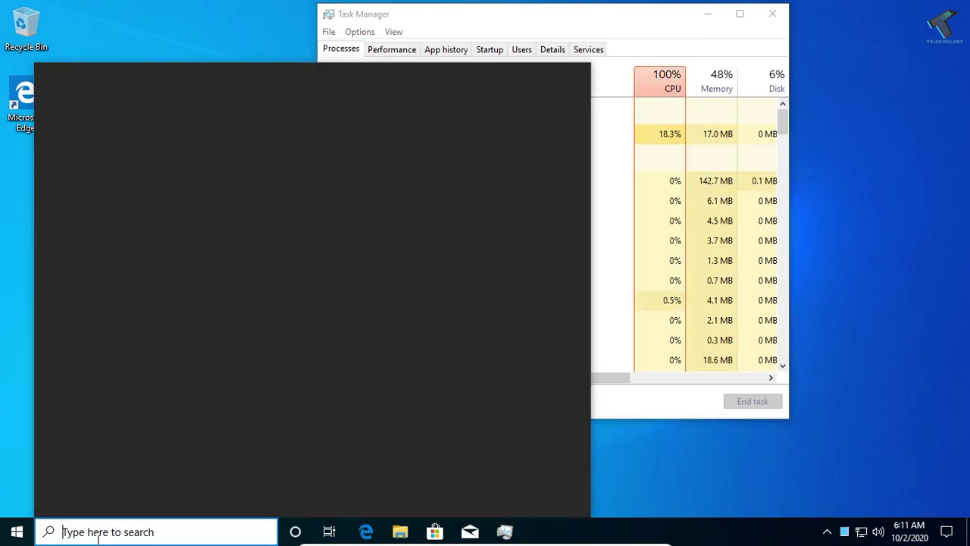
pyautogui.write('tas')
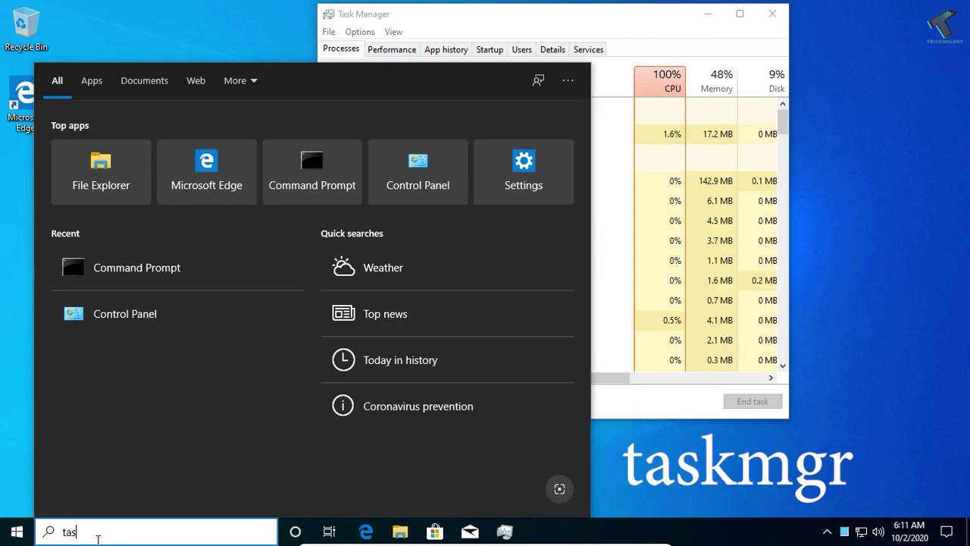
pyautogui.write('kmgr')
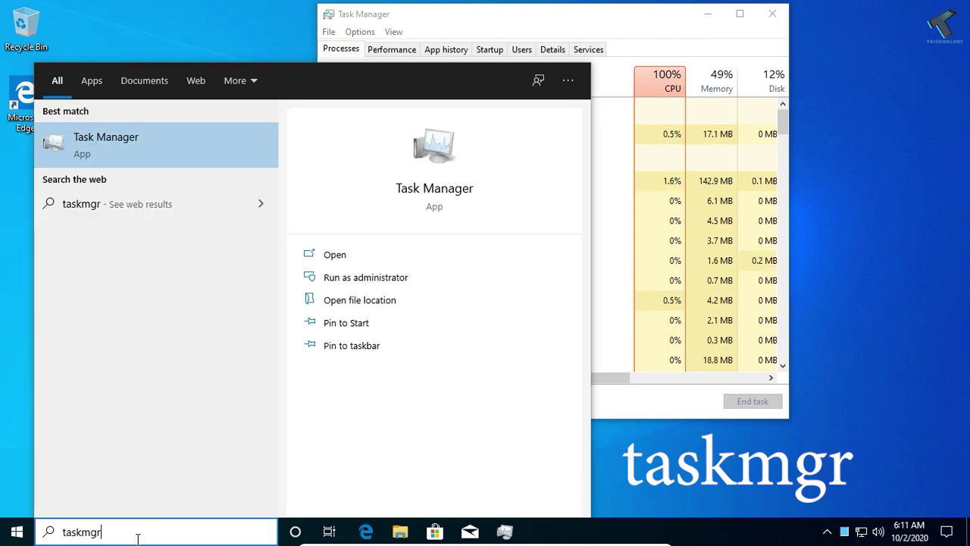
pyautogui.press('Return')
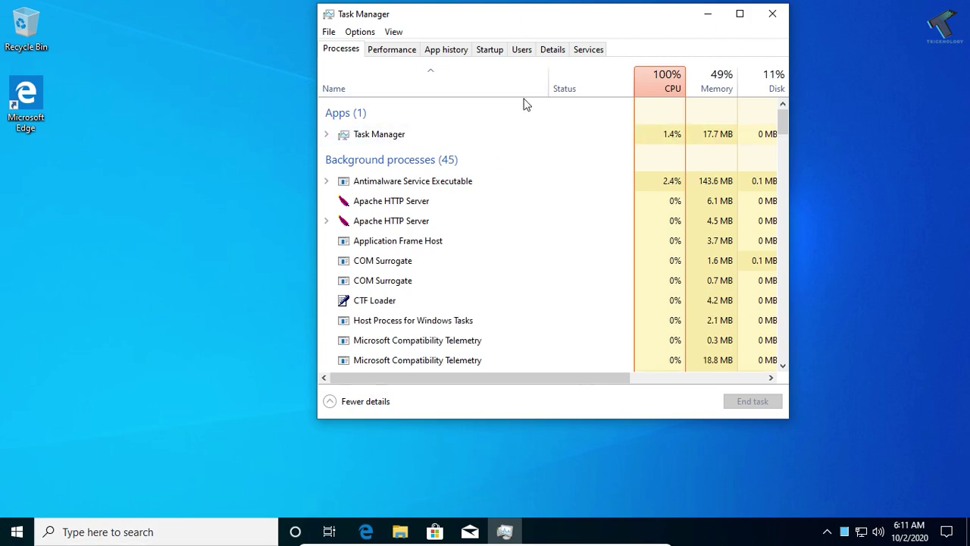
pyautogui.click(472, 183)
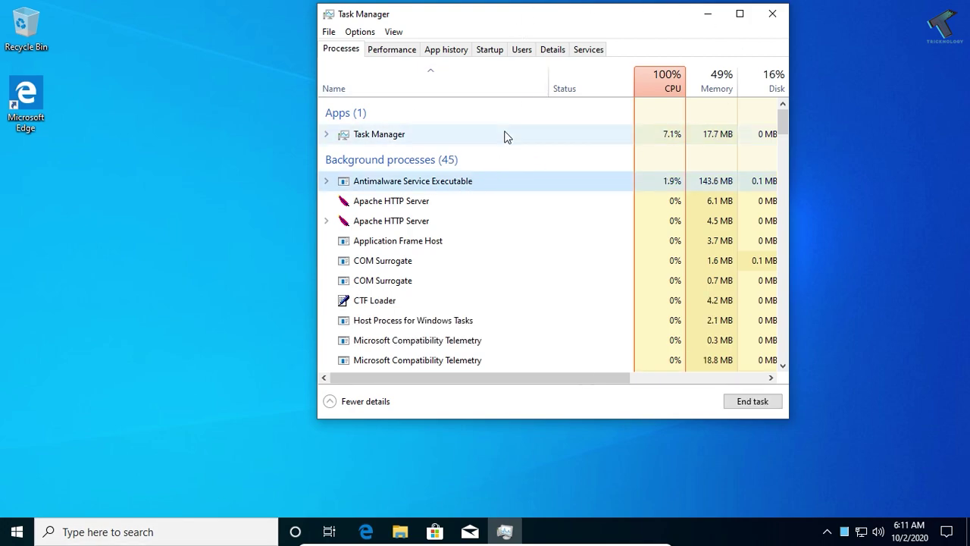
pyautogui.moveTo(783, 129); pyautogui.dragTo(565, 144)
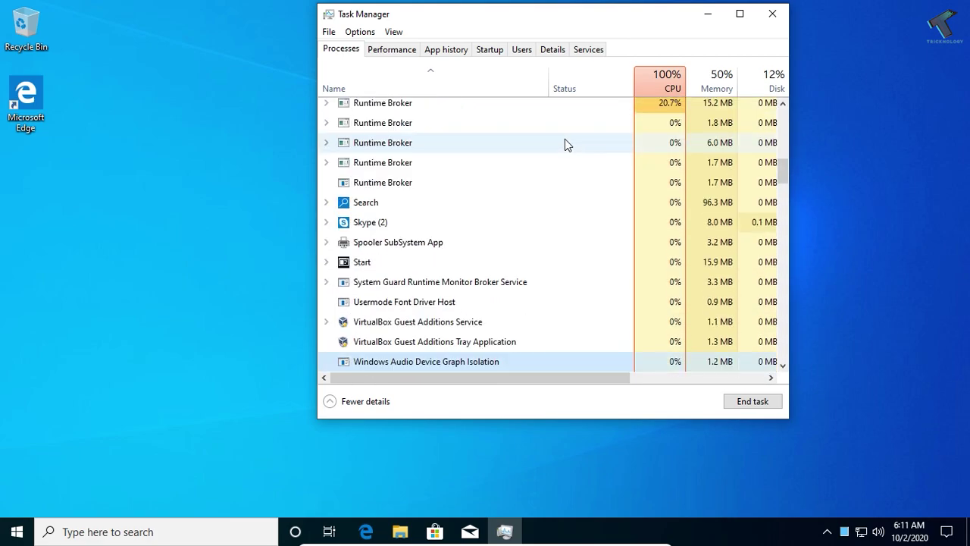
pyautogui.moveTo(783, 173); pyautogui.dragTo(784, 121)
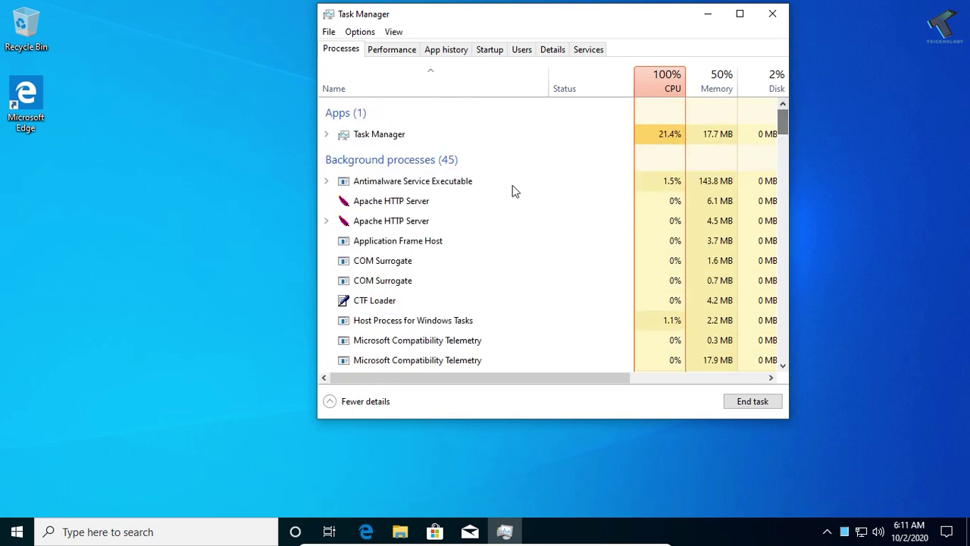
pyautogui.click(8, 536)
# - Open Command Prompt via a cmd search, then end the Windows Command Processor task in Task Manager
pyautogui.write('c')
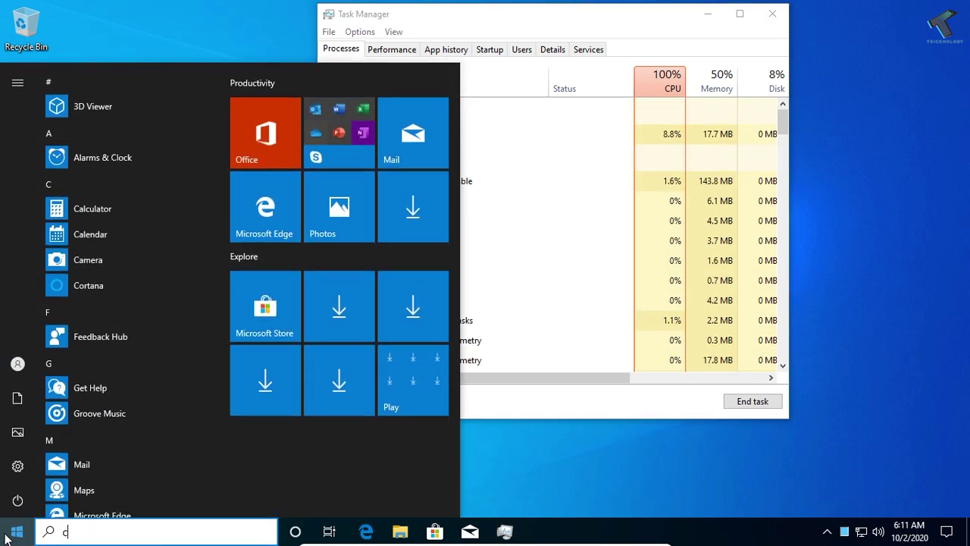
pyautogui.write('md')
pyautogui.click(179, 152)
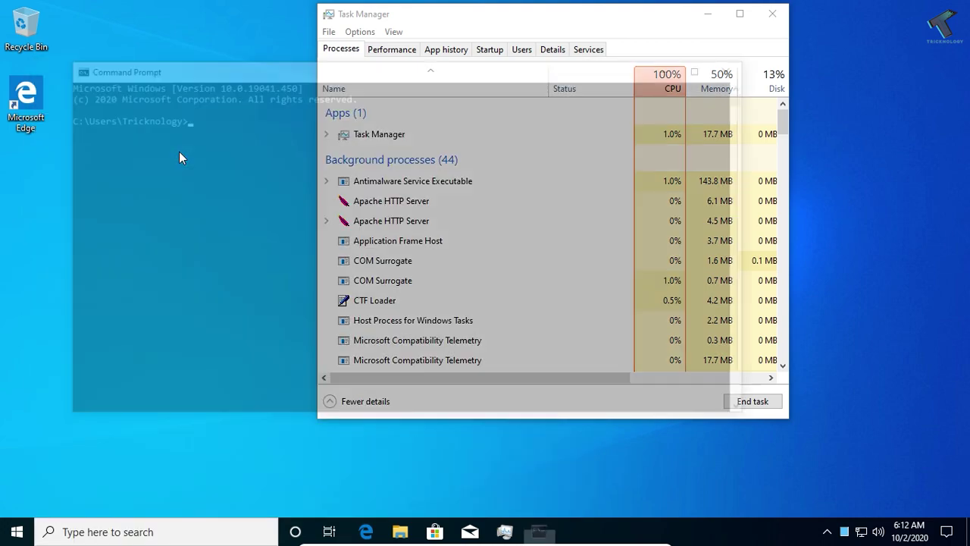
pyautogui.click(780, 126)
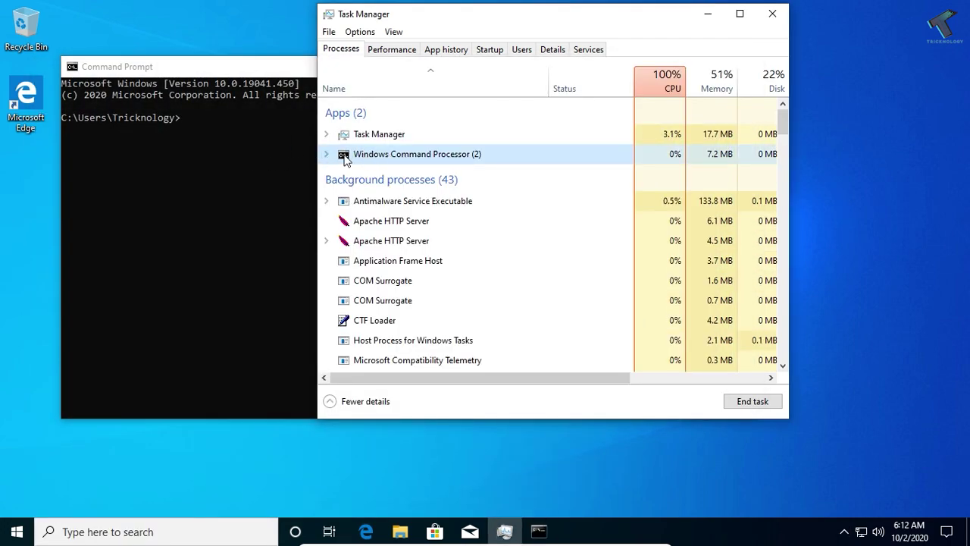
pyautogui.click(328, 155)
pyautogui.click(328, 157)
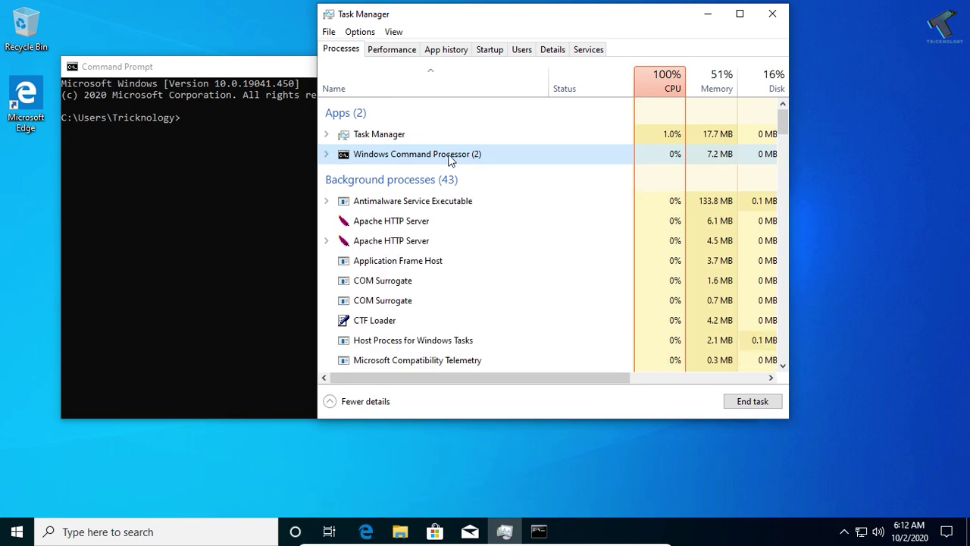
pyautogui.click(768, 410)
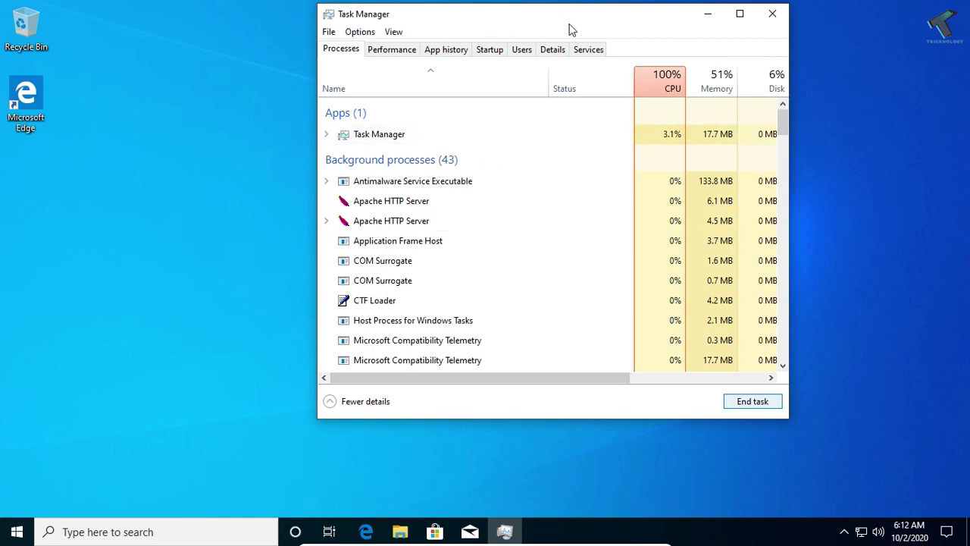
# - Reopen Command Prompt from a cmd search, close it, and close Task Manager
pyautogui.moveTo(569, 25); pyautogui.dragTo(609, 39)
pyautogui.click(16, 531)
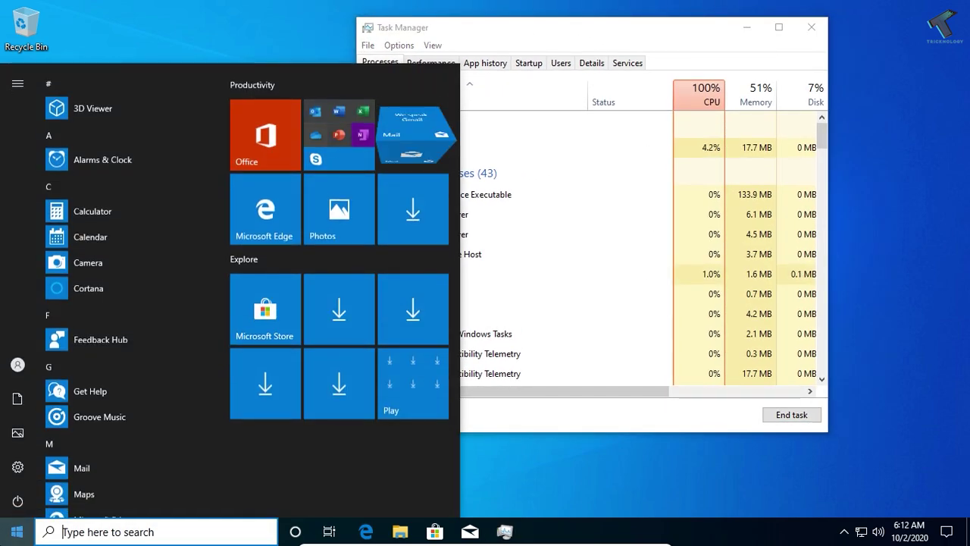
pyautogui.write('cmd')
pyautogui.click(180, 136)
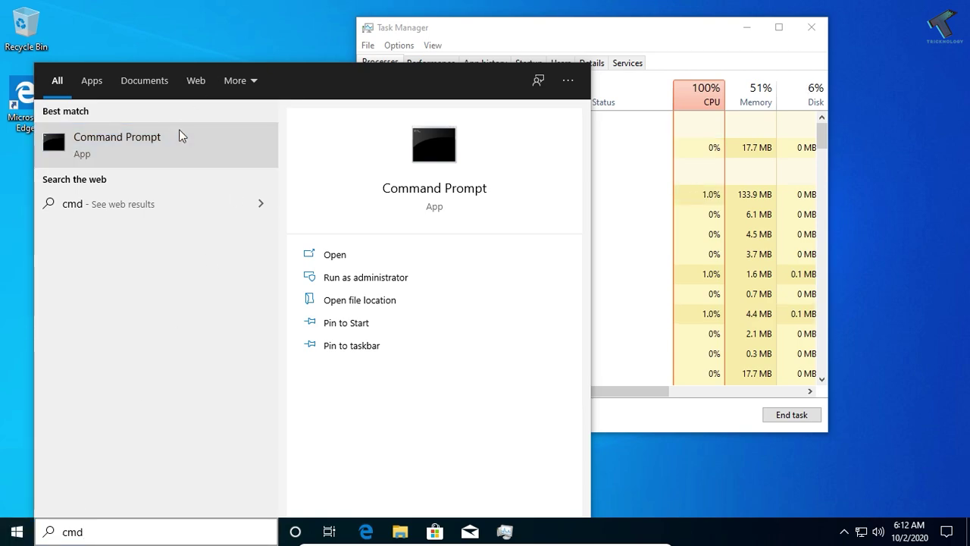
pyautogui.click(766, 86)
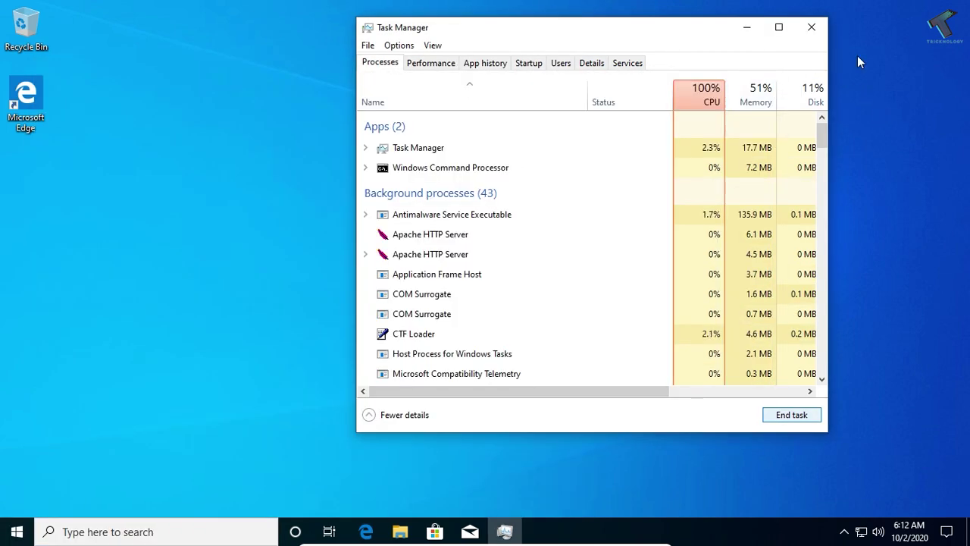
pyautogui.click(811, 26)
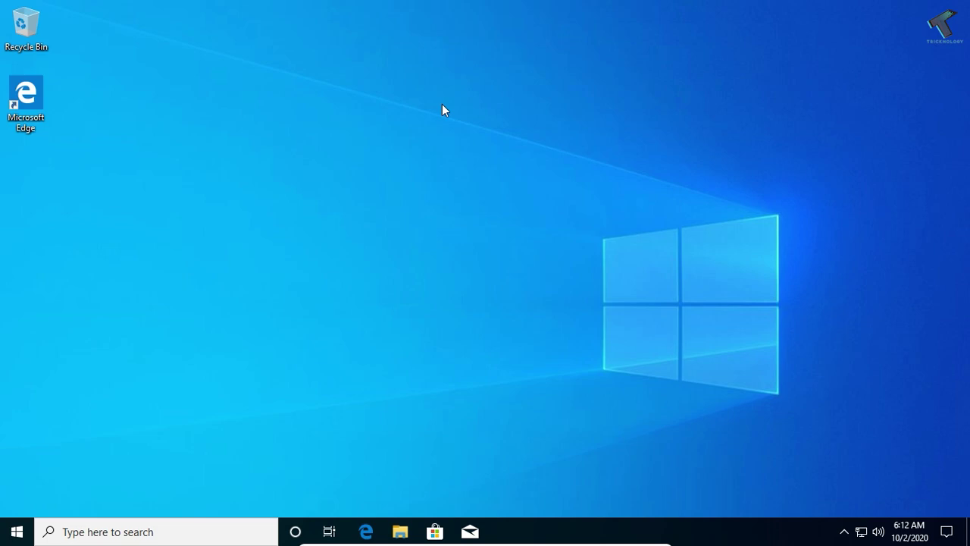
# - Start a new desktop shortcut with cmd as its target location
pyautogui.rightClick(442, 104)
pyautogui.click(495, 149)
pyautogui.rightClick(271, 108)
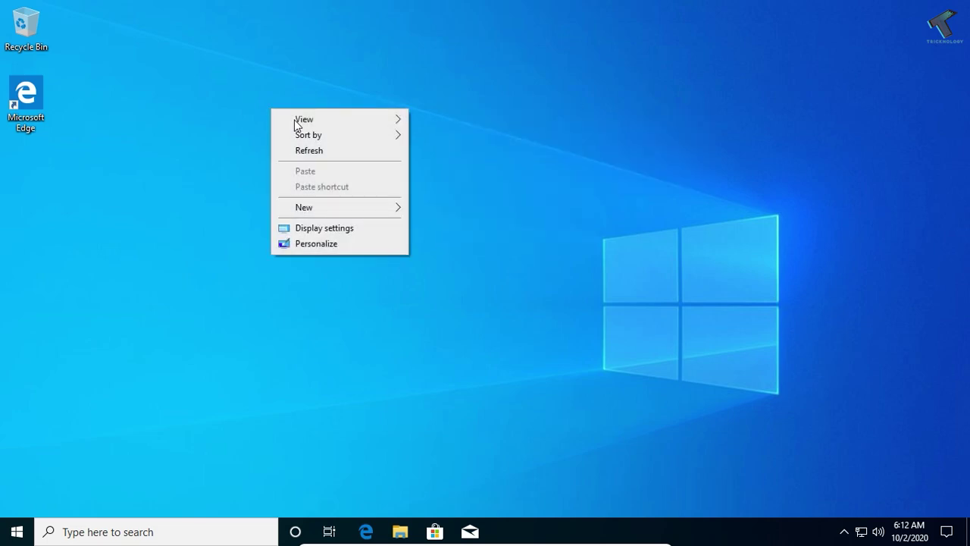
pyautogui.moveTo(343, 211)
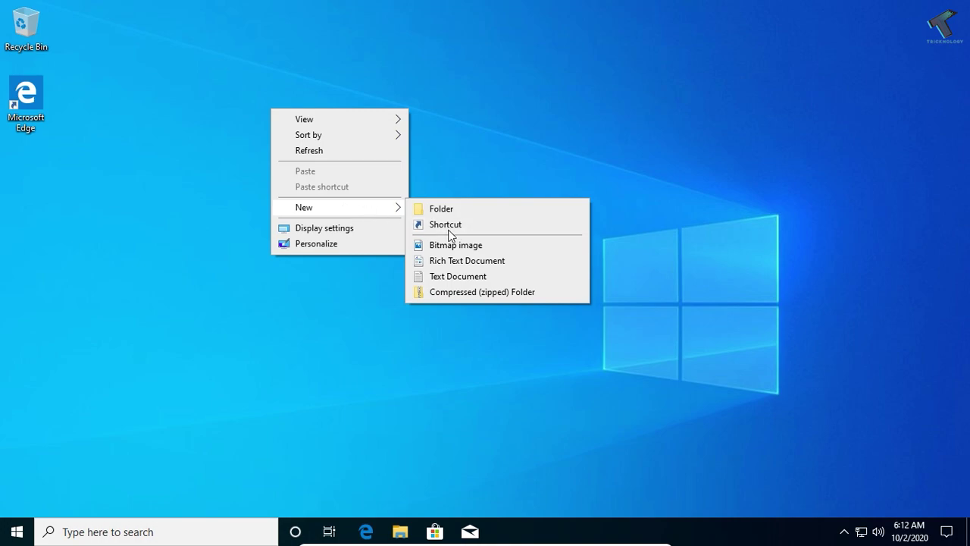
pyautogui.click(472, 226)
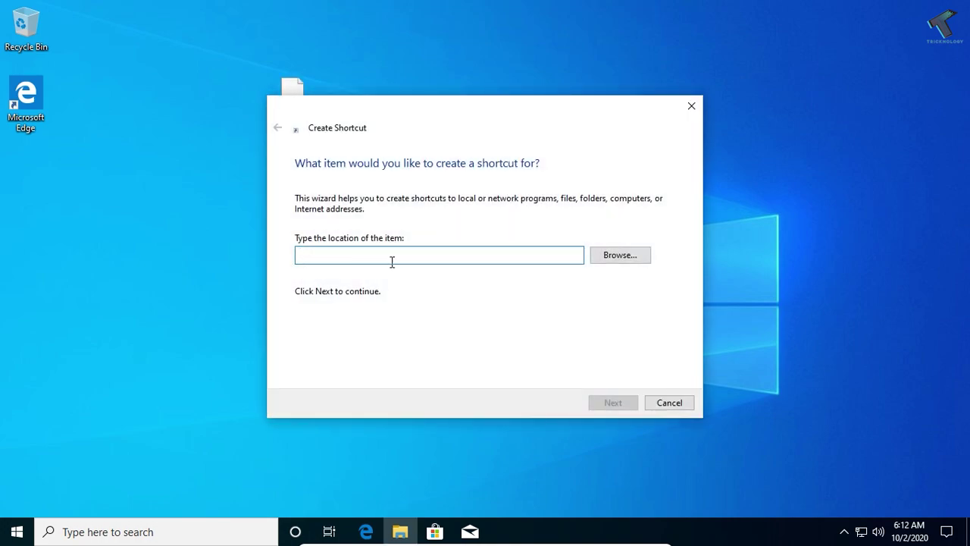
pyautogui.write('cmd.exe')
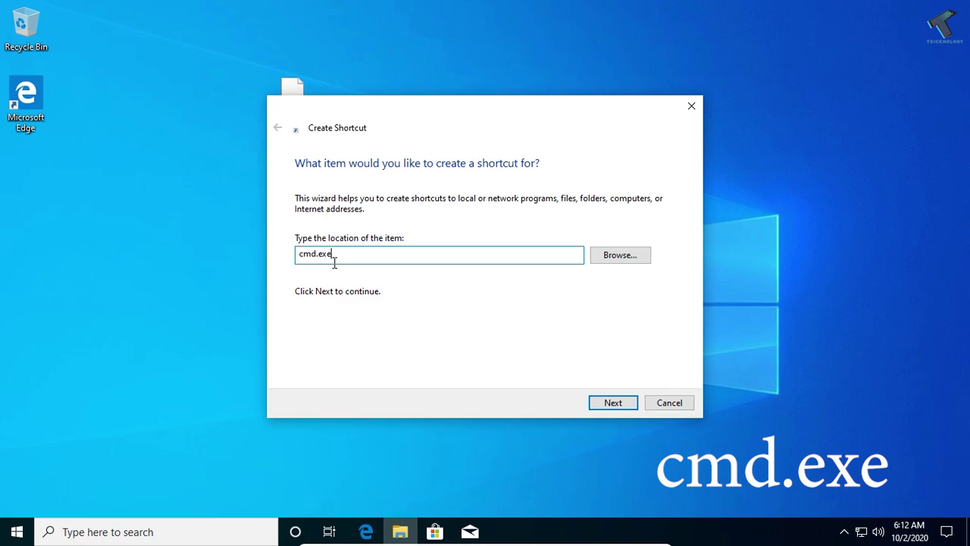
pyautogui.click(612, 401)
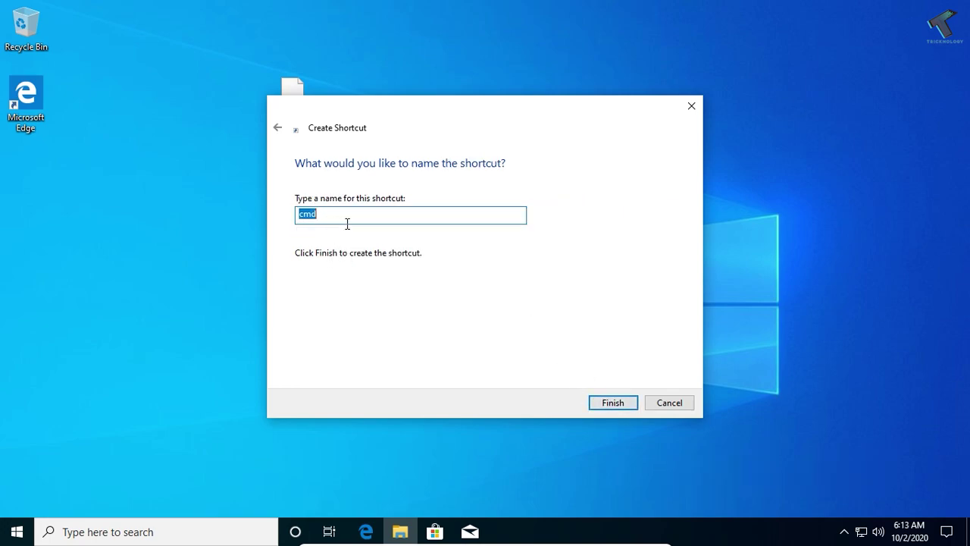
# - Name the shortcut cmd and place its icon below Microsoft Edge
pyautogui.moveTo(347, 224); pyautogui.dragTo(297, 217)
pyautogui.click(606, 403)
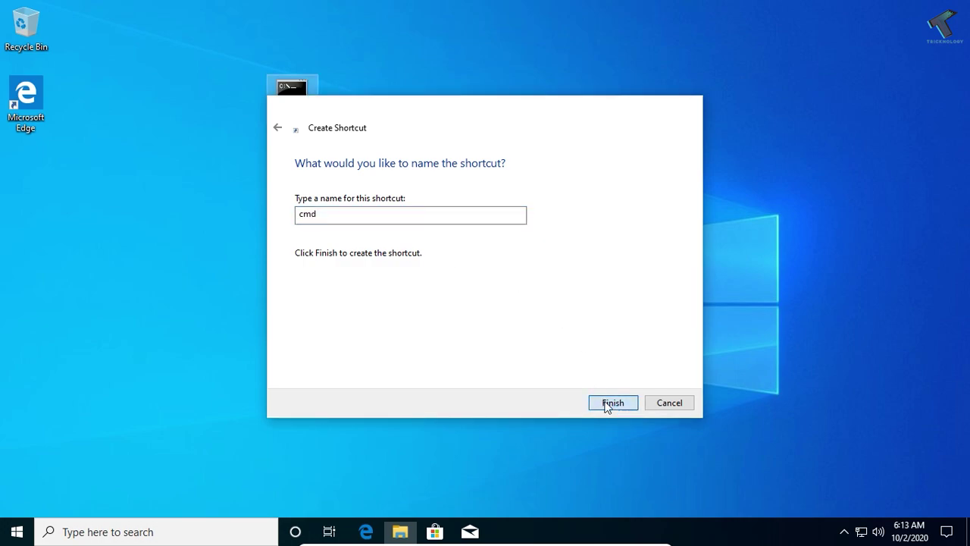
pyautogui.moveTo(301, 95); pyautogui.dragTo(108, 181)
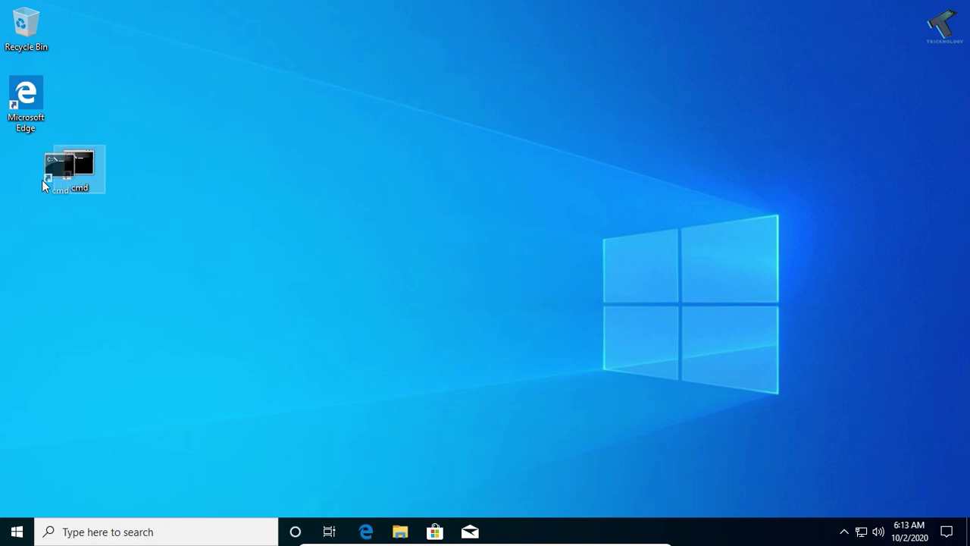
pyautogui.moveTo(42, 182); pyautogui.dragTo(61, 193)
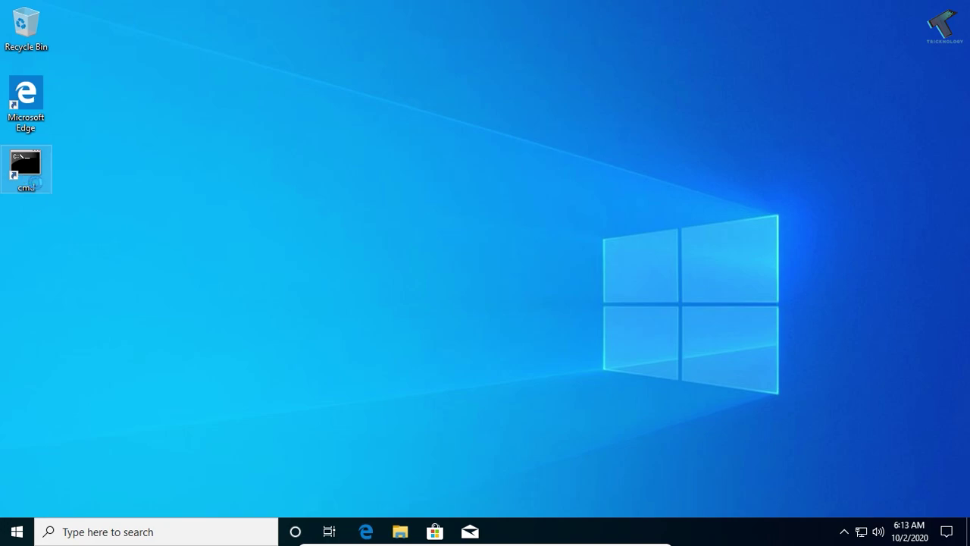
# - In the cmd shortcut's Properties, tick Run as administrator under Advanced and confirm
pyautogui.rightClick(35, 176)
pyautogui.click(166, 409)
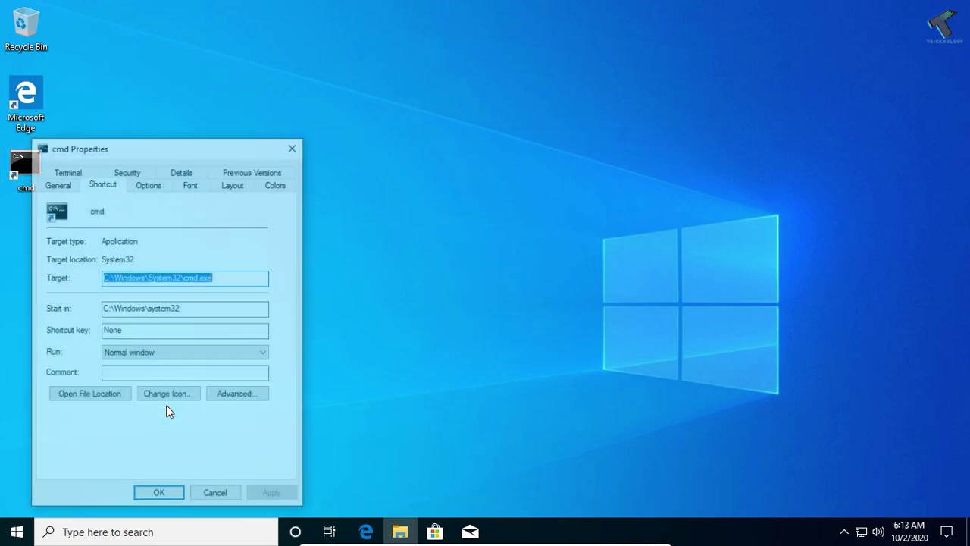
pyautogui.moveTo(214, 146); pyautogui.dragTo(332, 90)
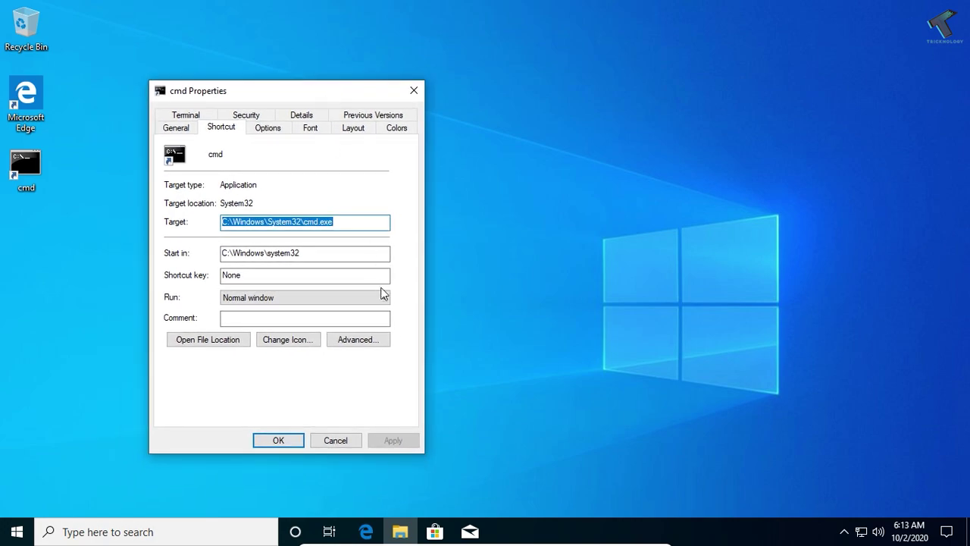
pyautogui.click(371, 345)
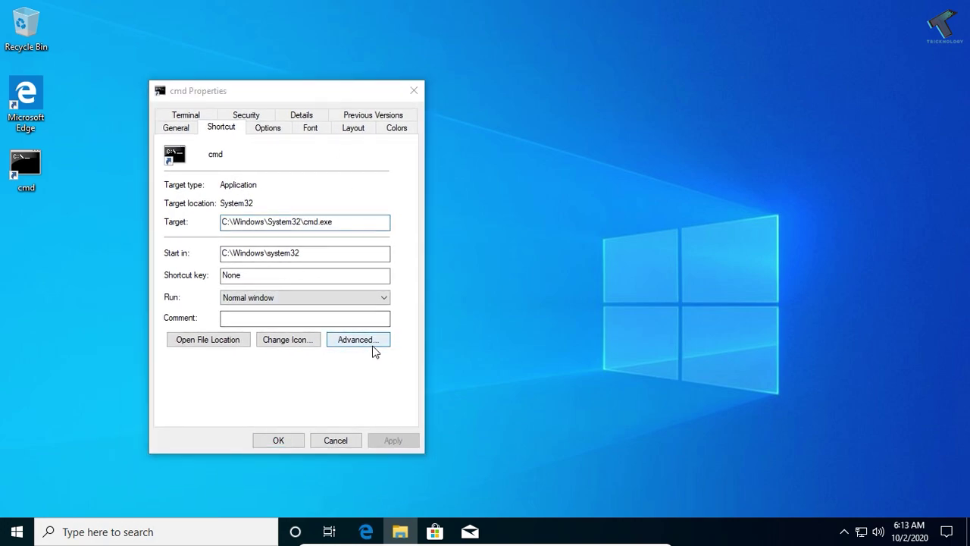
pyautogui.click(201, 190)
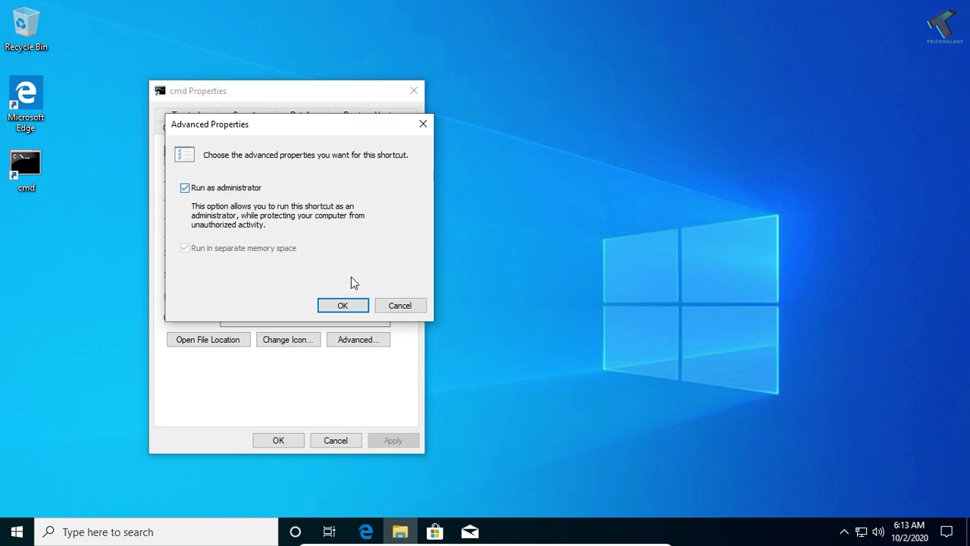
pyautogui.click(344, 304)
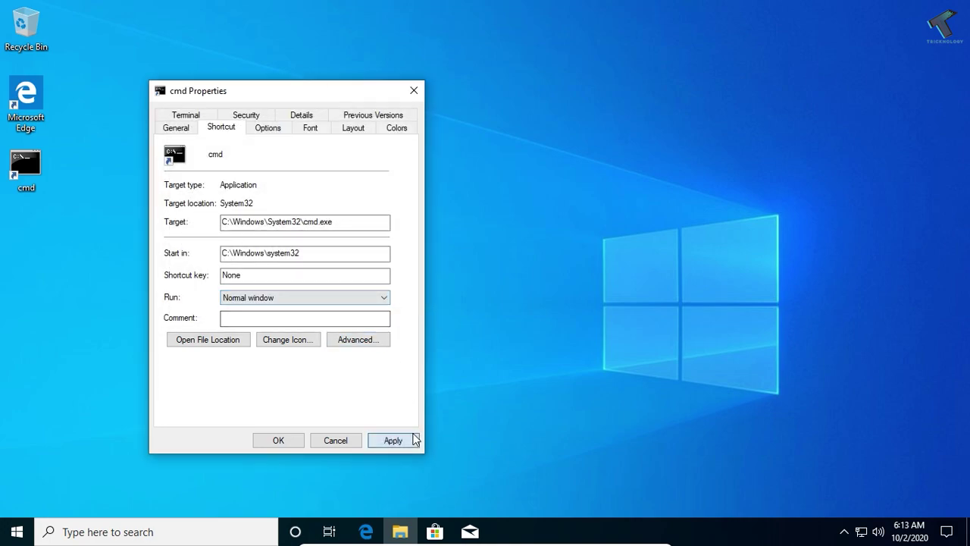
pyautogui.click(409, 439)
# - Save the shortcut properties and refresh the desktop
pyautogui.click(288, 438)
pyautogui.rightClick(161, 191)
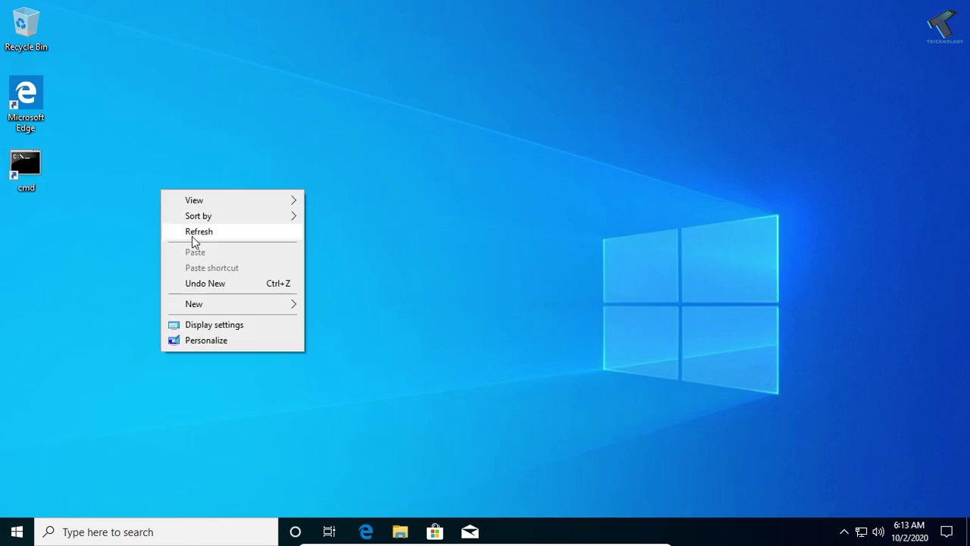
pyautogui.click(192, 231)
# - Launch the cmd shortcut, approve the UAC prompt, and exit the elevated Command Prompt
pyautogui.doubleClick(29, 165)
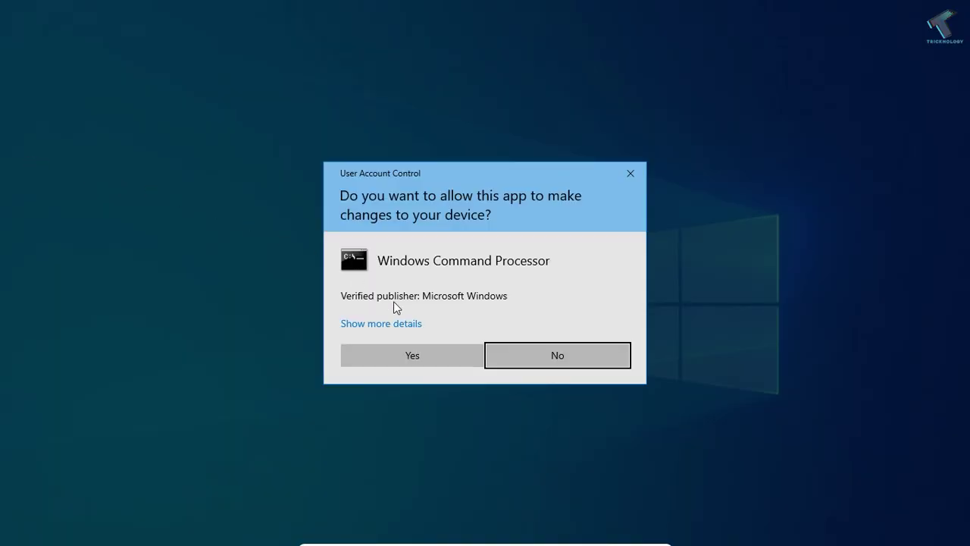
pyautogui.click(407, 351)
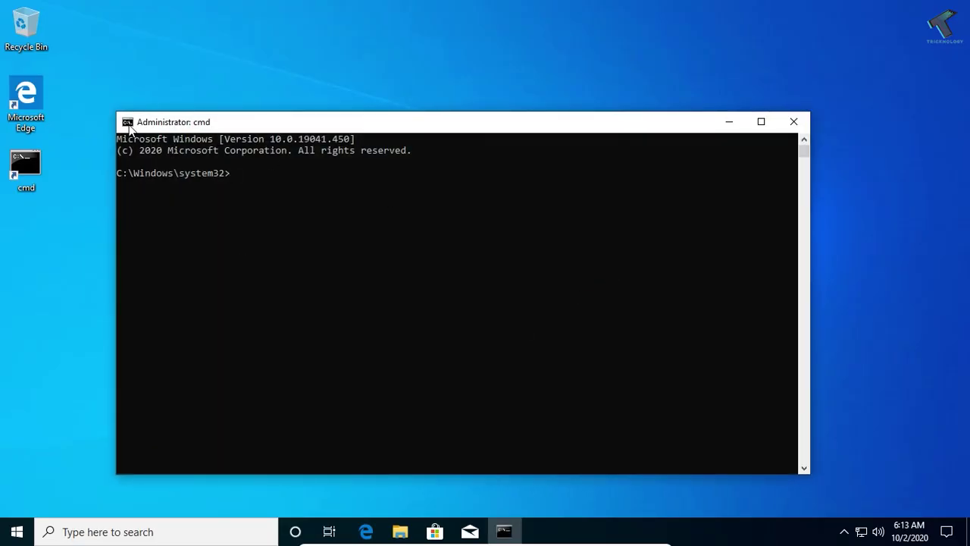
pyautogui.moveTo(117, 112); pyautogui.dragTo(198, 131)
pyautogui.write('exi')
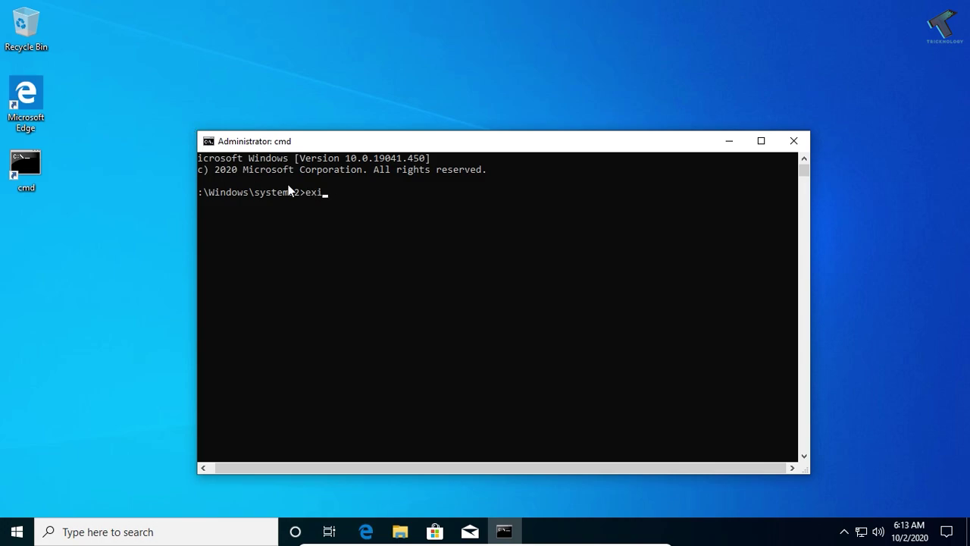
pyautogui.write('t')
pyautogui.press('Return')
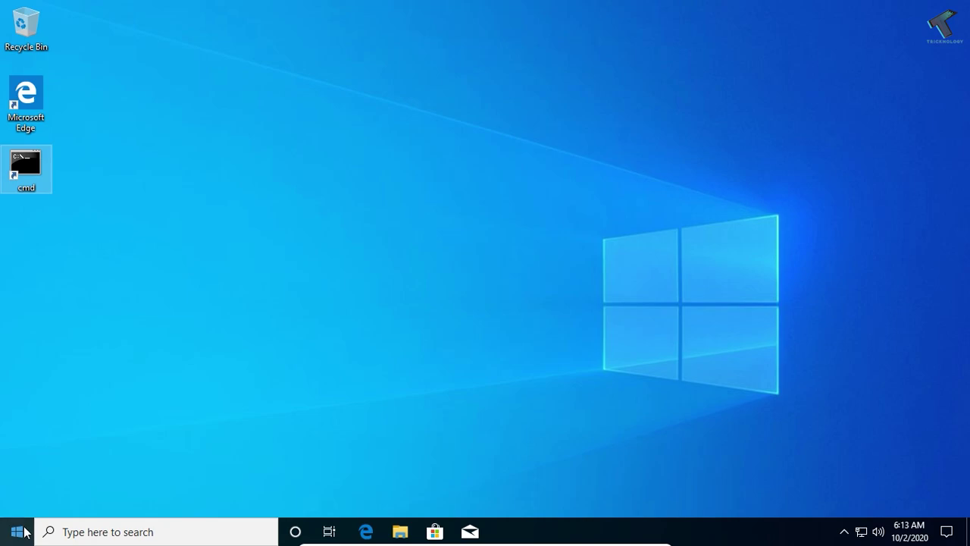
# - Open File Explorer and bring up This PC's Properties system page
pyautogui.click(390, 532)
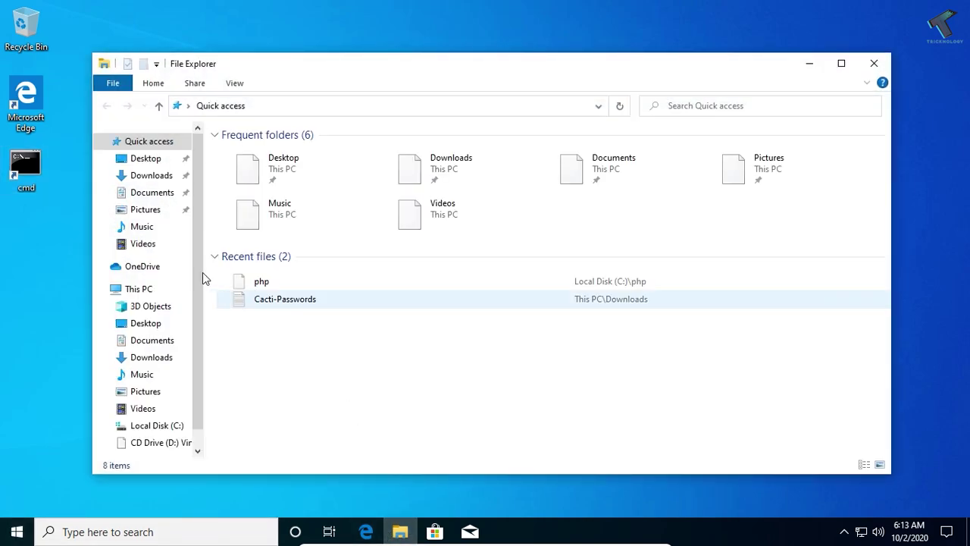
pyautogui.click(138, 289)
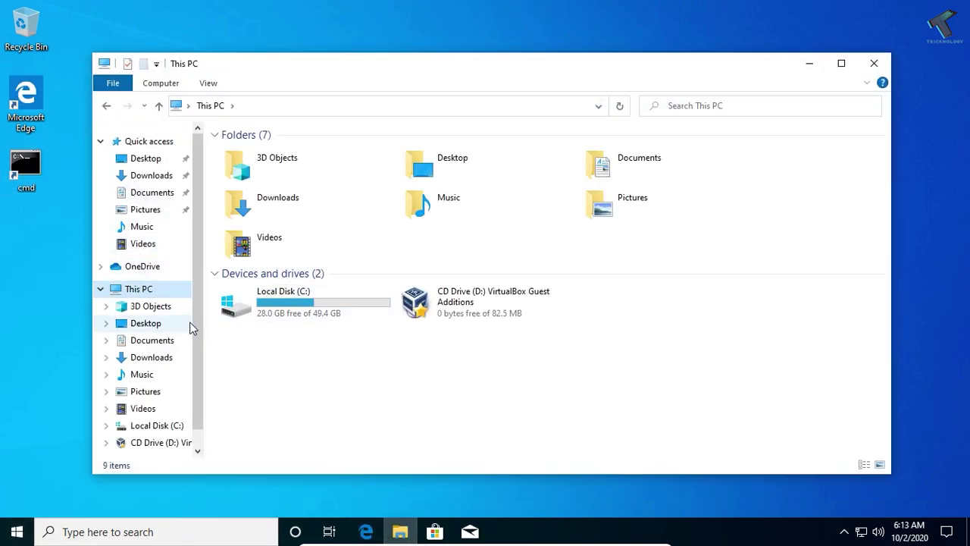
pyautogui.rightClick(652, 419)
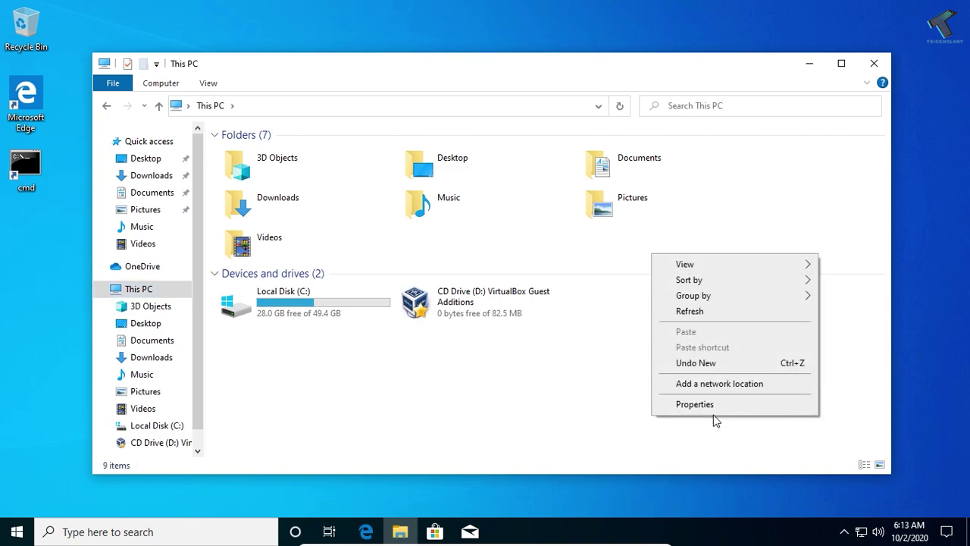
pyautogui.rightClick(166, 293)
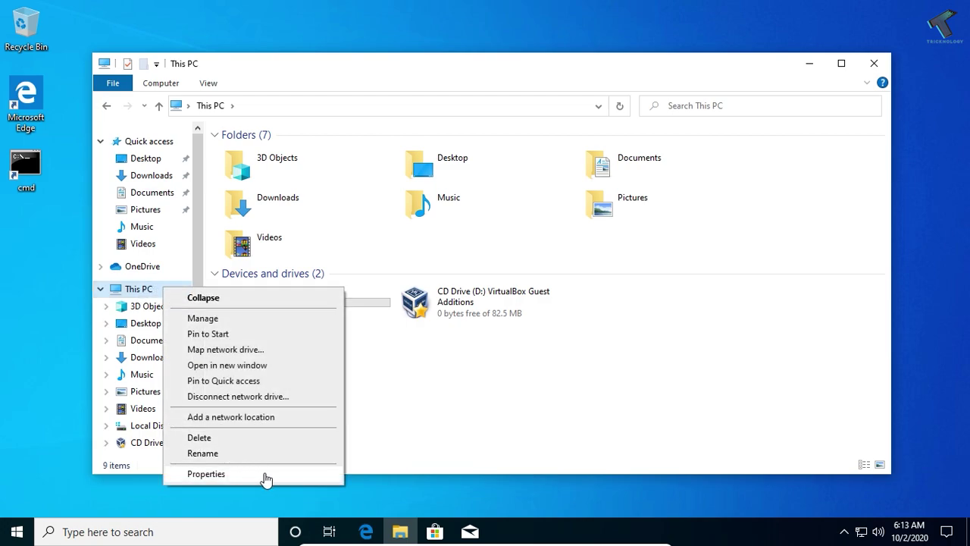
pyautogui.click(265, 475)
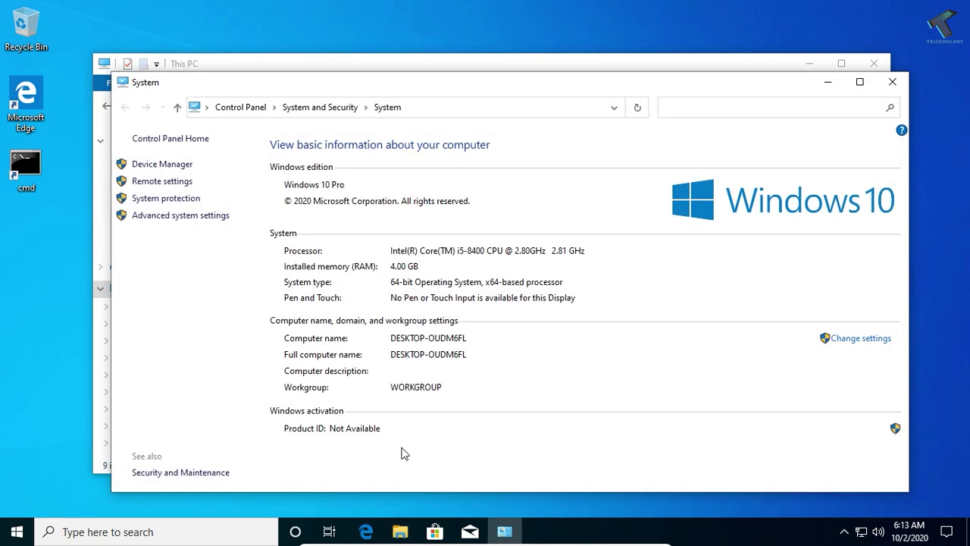
# - Open System Properties on the Advanced tab, briefly viewing Performance Options
pyautogui.click(879, 347)
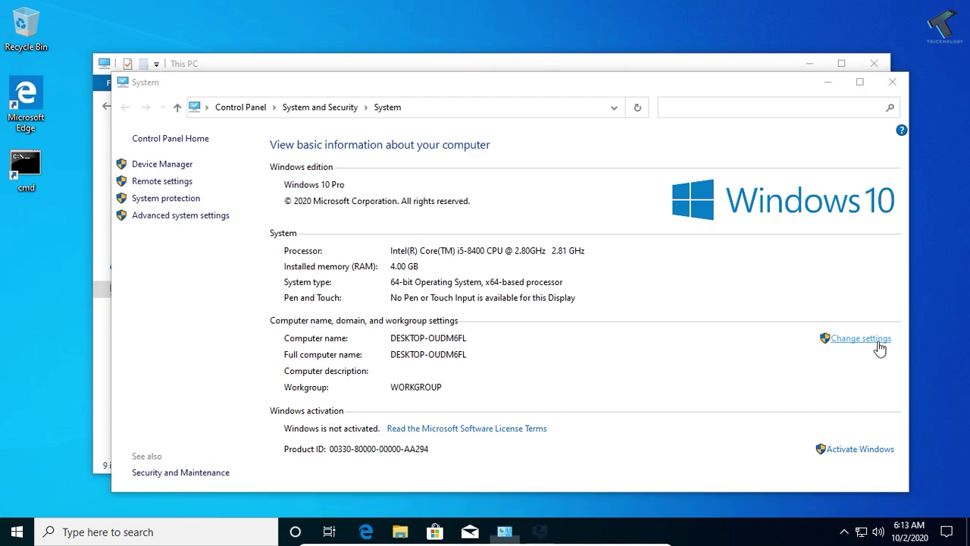
pyautogui.click(892, 81)
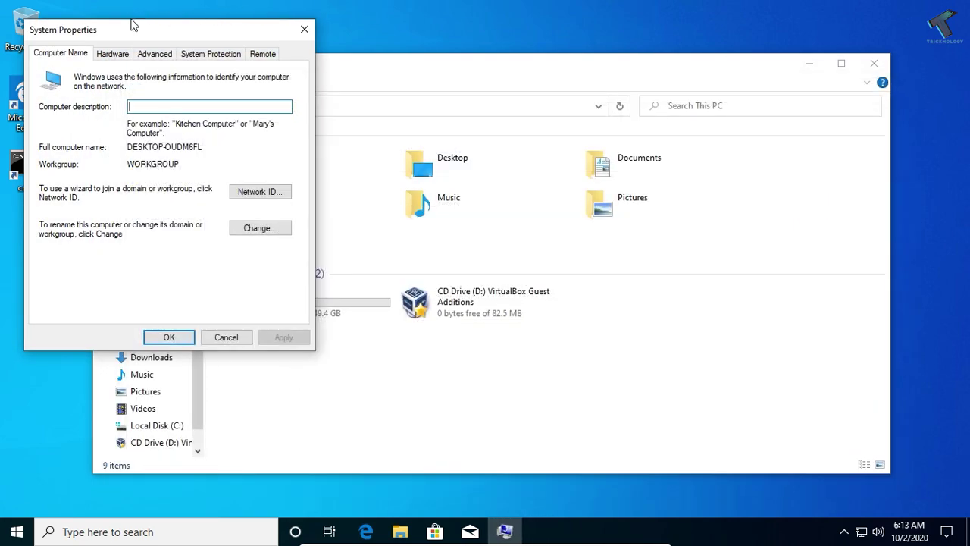
pyautogui.moveTo(134, 22); pyautogui.dragTo(483, 76)
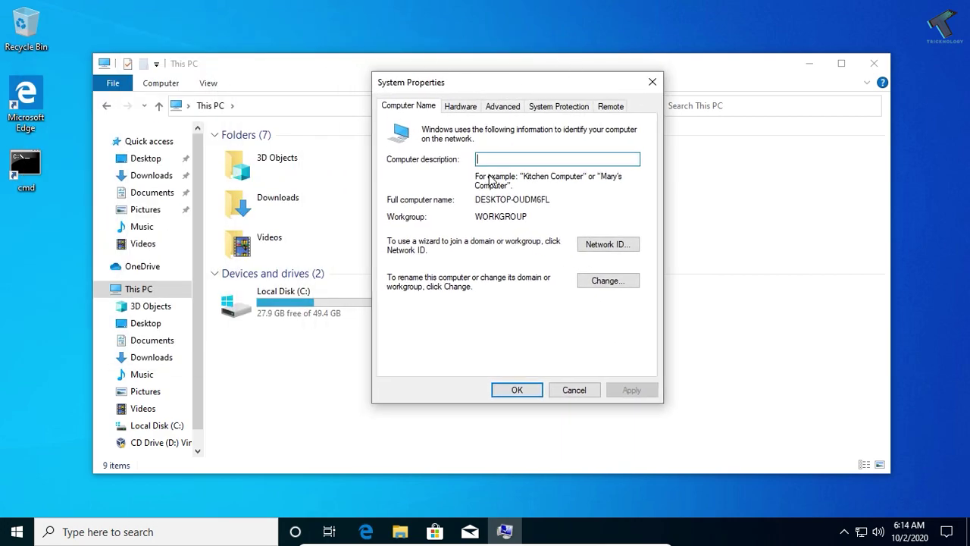
pyautogui.click(503, 112)
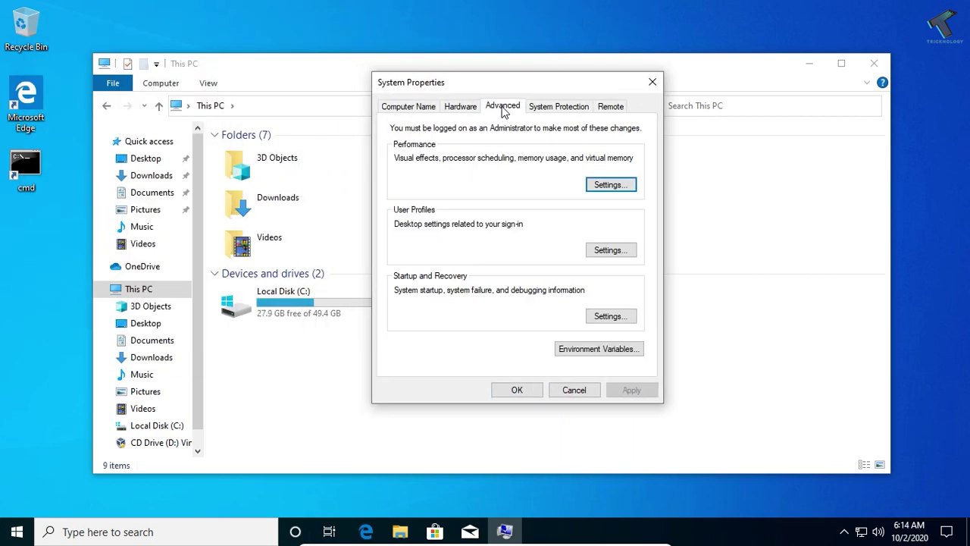
pyautogui.moveTo(538, 90); pyautogui.dragTo(601, 84)
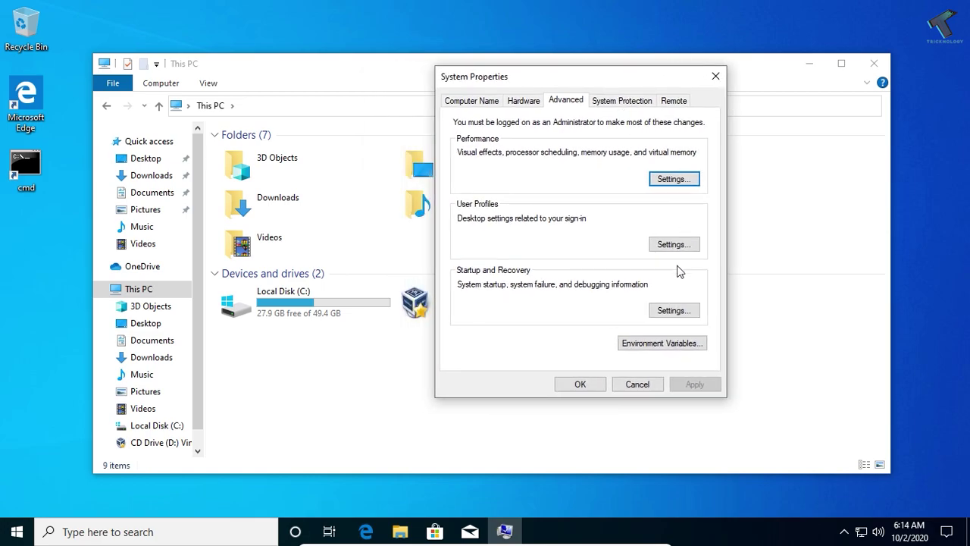
pyautogui.press('Return')
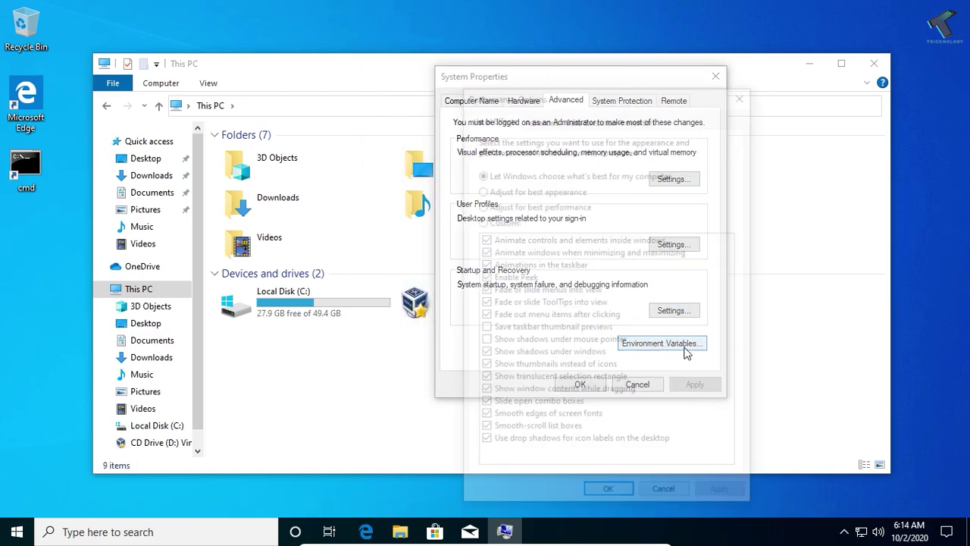
pyautogui.click(746, 93)
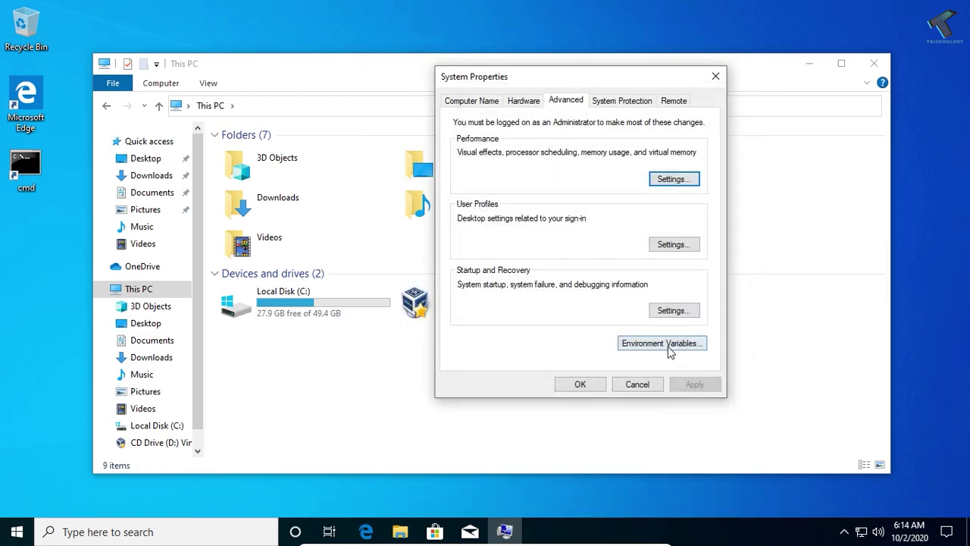
# - Open Environment Variables and edit the user Path variable
pyautogui.click(673, 350)
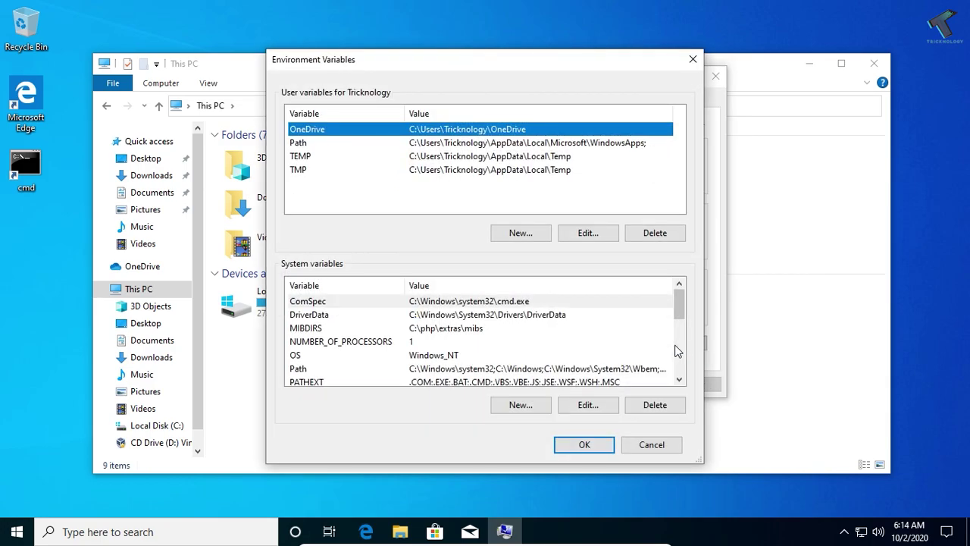
pyautogui.moveTo(551, 65); pyautogui.dragTo(767, 71)
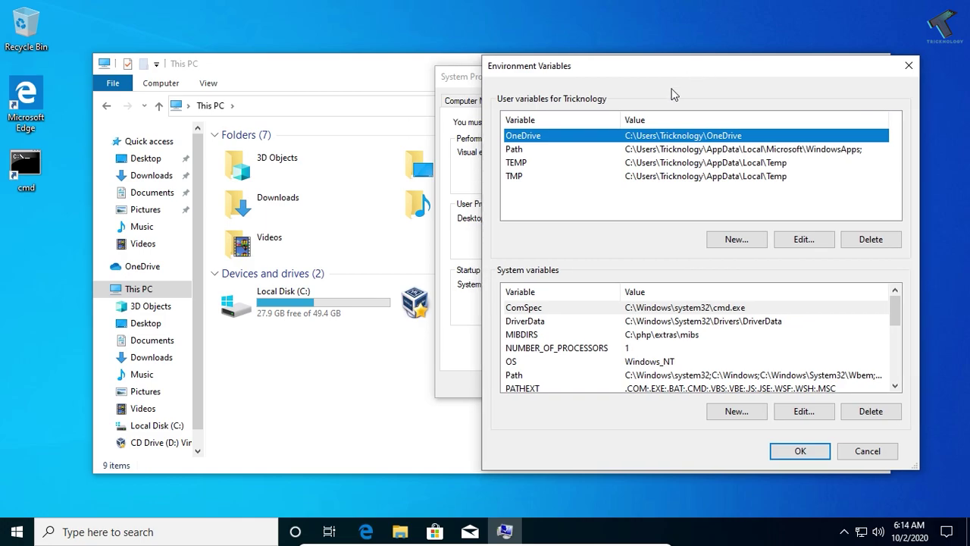
pyautogui.click(552, 150)
pyautogui.click(804, 239)
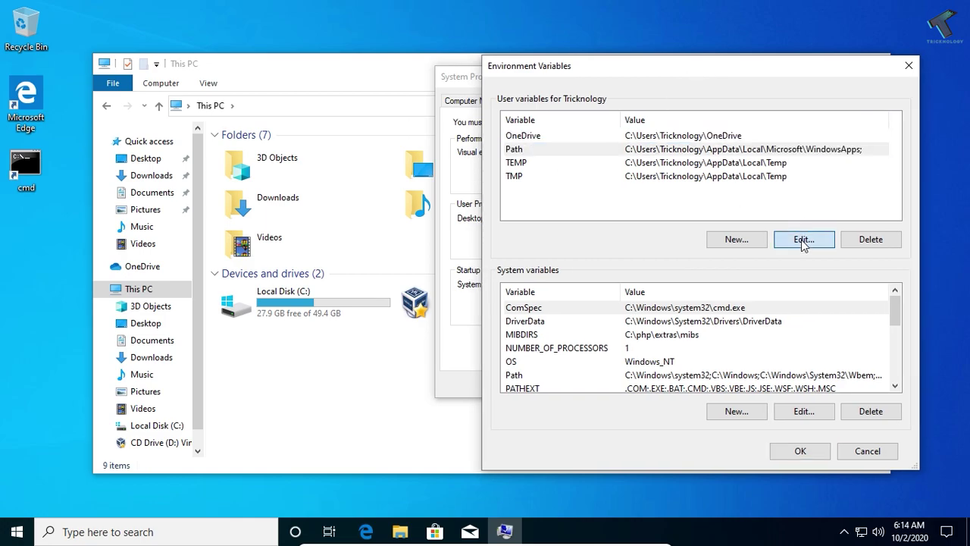
pyautogui.moveTo(513, 90); pyautogui.dragTo(712, 117)
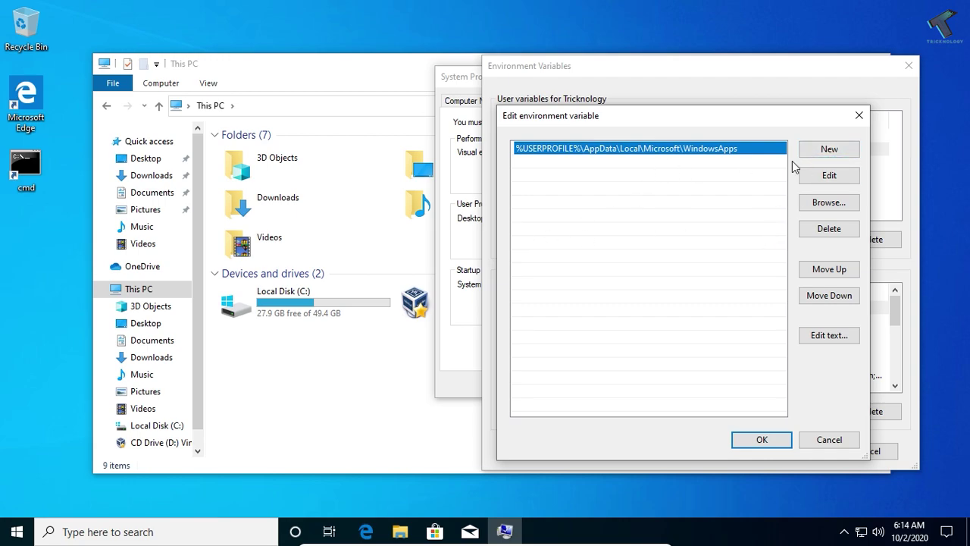
pyautogui.click(336, 308)
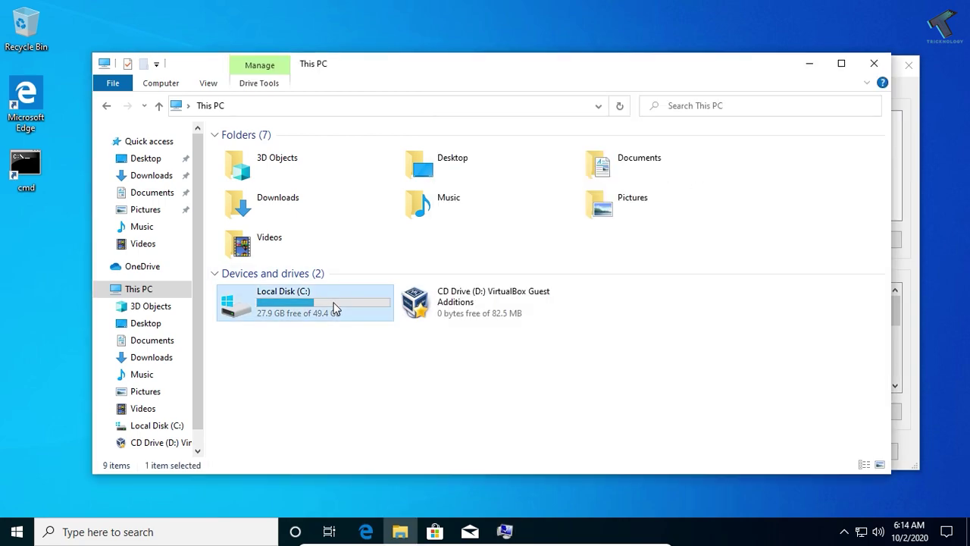
# - Browse to C:\Windows\SysWOW64, select its address-bar path, and minimize File Explorer
pyautogui.doubleClick(336, 308)
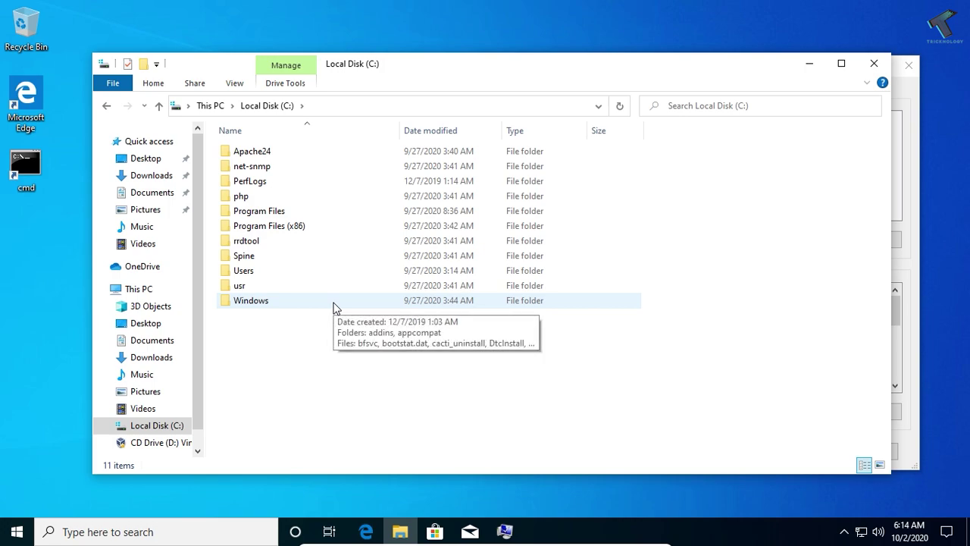
pyautogui.click(335, 308)
pyautogui.doubleClick(287, 307)
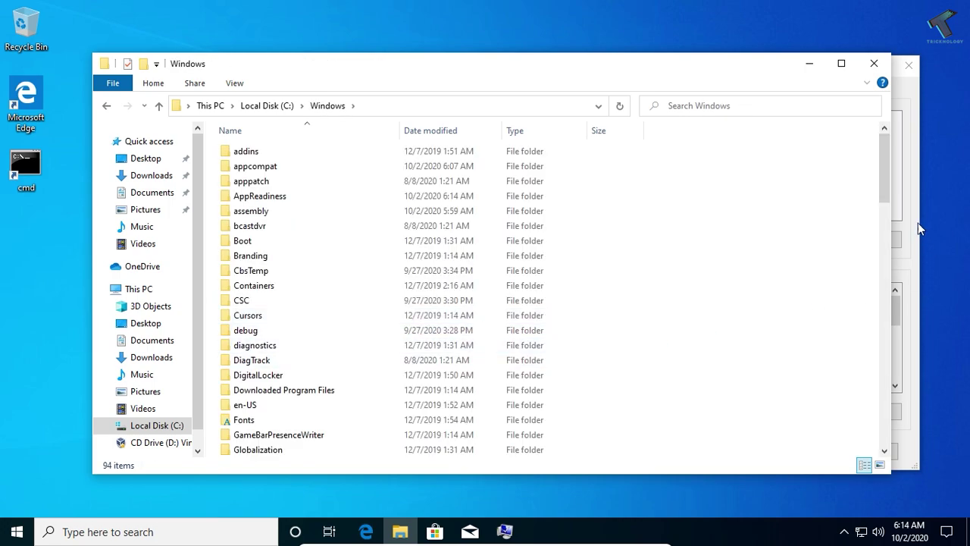
pyautogui.press('s')
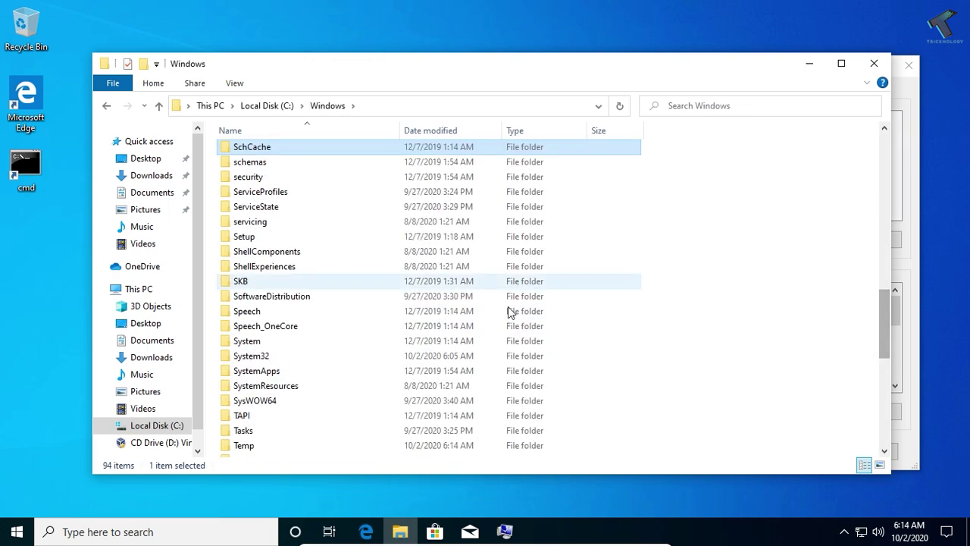
pyautogui.doubleClick(278, 406)
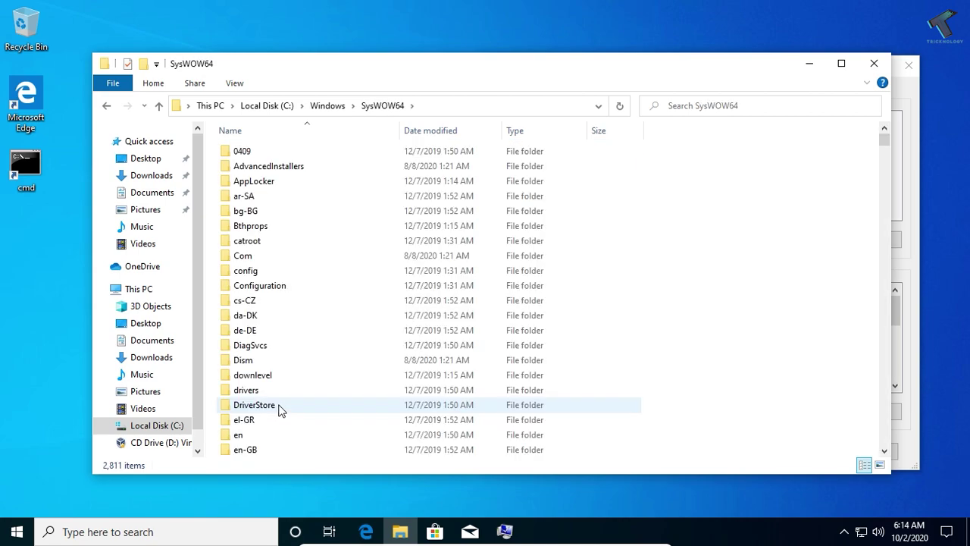
pyautogui.click(472, 105)
pyautogui.hotkey('ctrl', 'c')
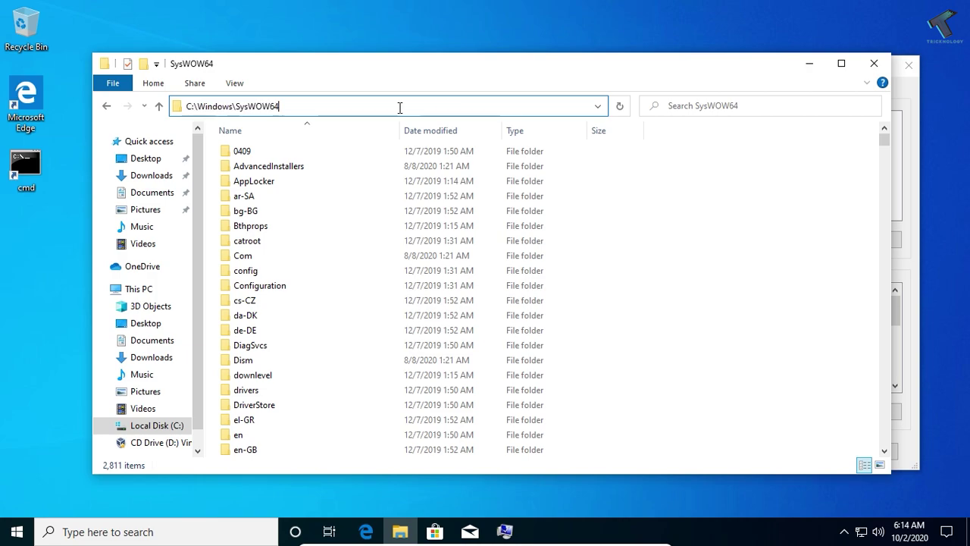
pyautogui.moveTo(400, 106); pyautogui.dragTo(194, 105)
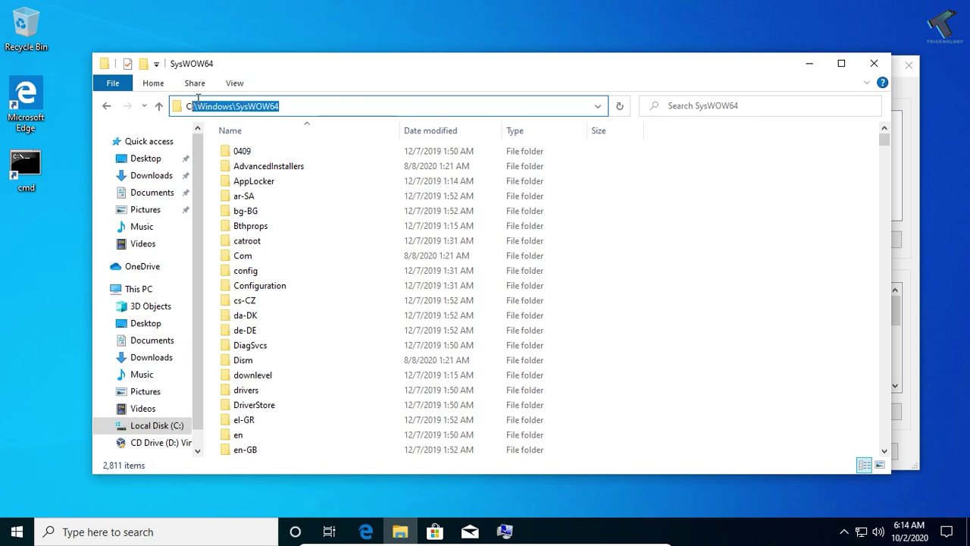
pyautogui.click(809, 65)
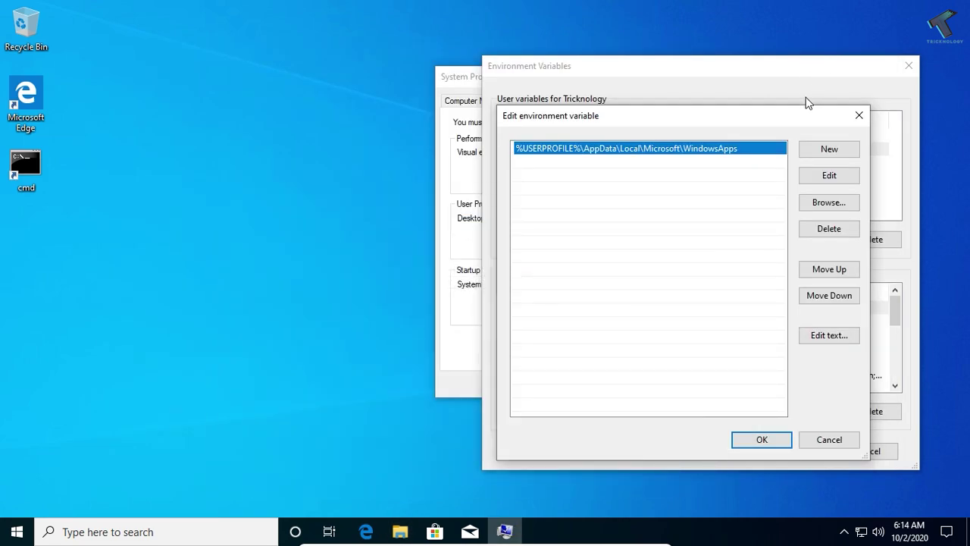
# - Add a new Path entry and paste C:\Windows\SysWOW64 into it
pyautogui.click(829, 150)
pyautogui.hotkey('ctrl', 'v')
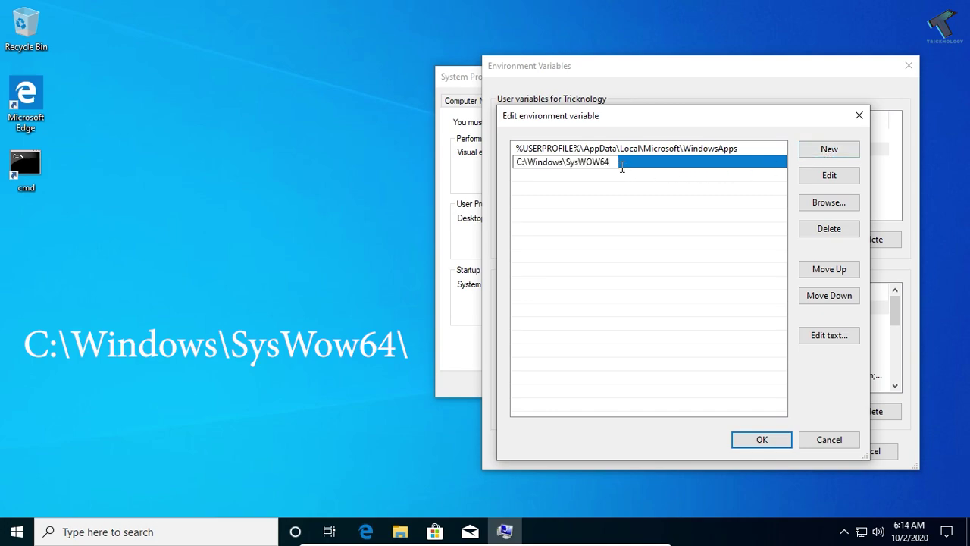
pyautogui.moveTo(620, 169); pyautogui.dragTo(513, 162)
pyautogui.rightClick(567, 168)
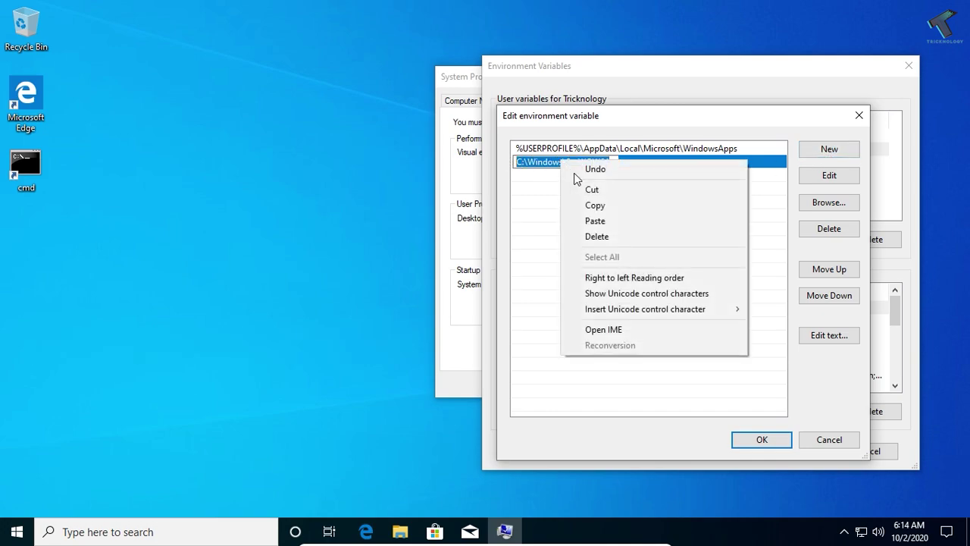
pyautogui.click(592, 219)
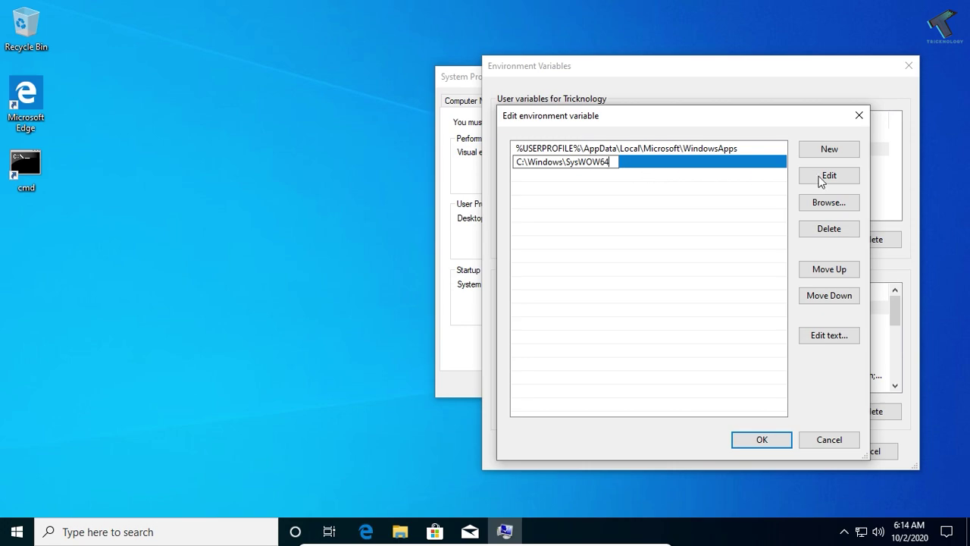
# - Confirm the Path editor, Environment Variables, and System Properties dialogs with OK
pyautogui.click(771, 440)
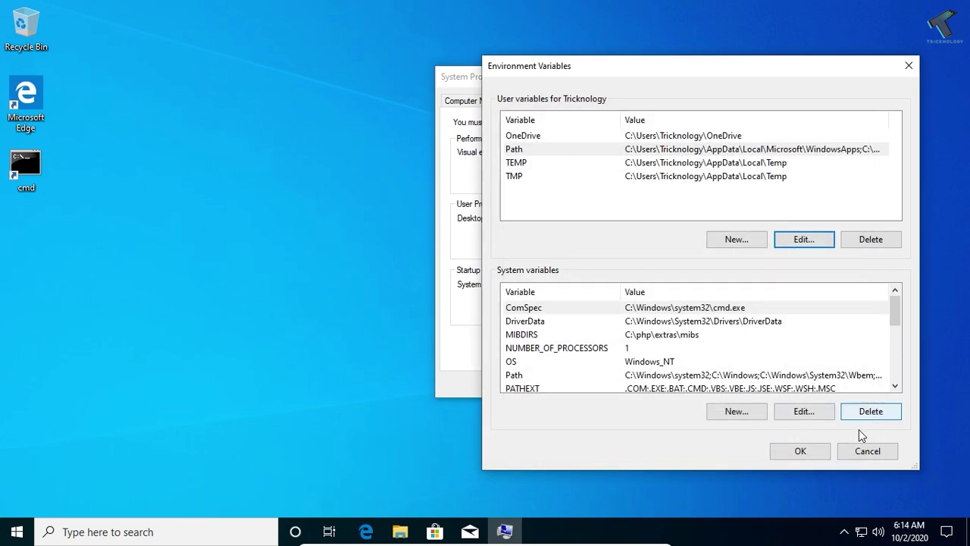
pyautogui.click(816, 450)
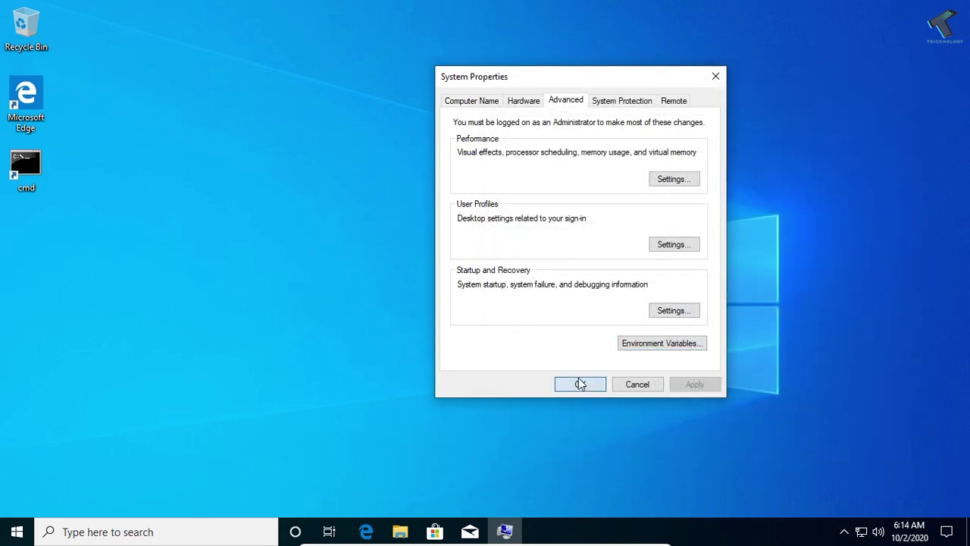
pyautogui.click(579, 384)
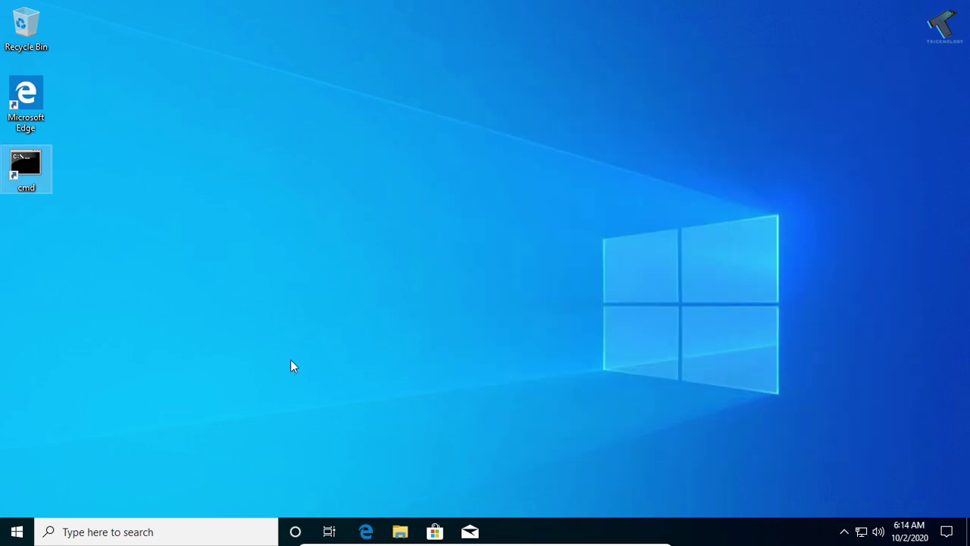
# - Search Start for Command Prompt and launch a normal Command Prompt window
pyautogui.click(17, 532)
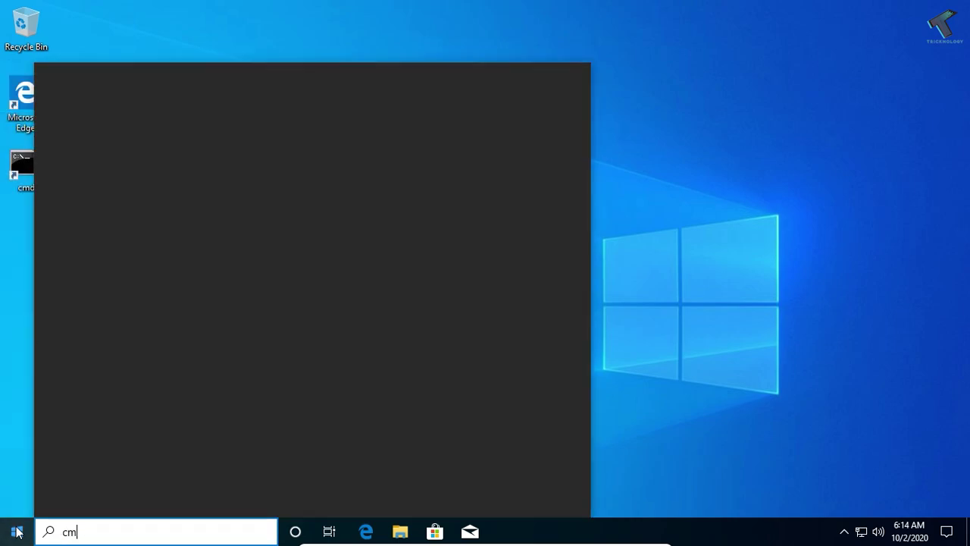
pyautogui.write('d')
pyautogui.press('Return')
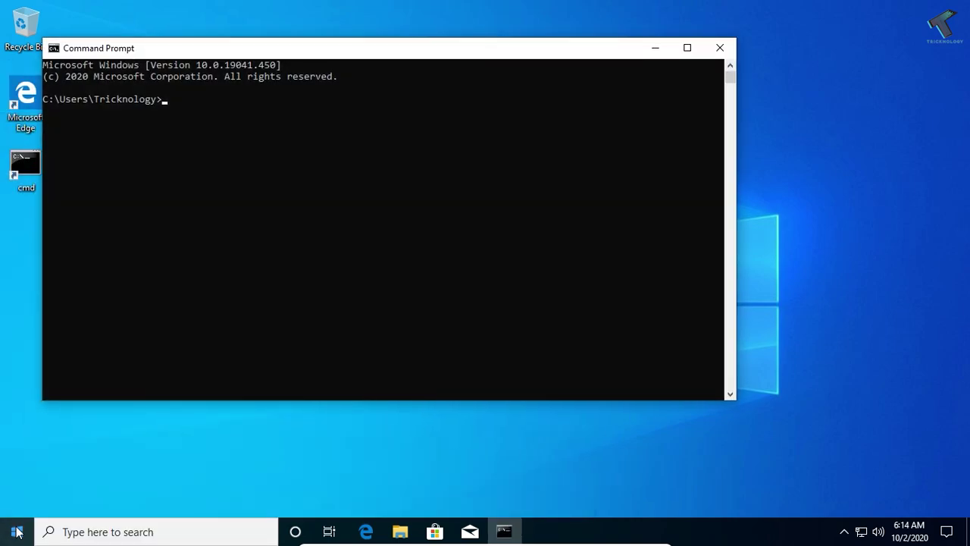